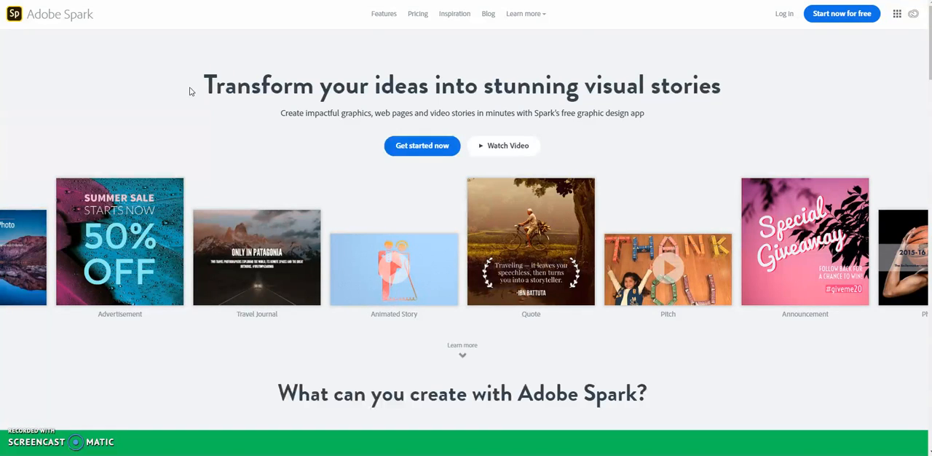
- Log in to Adobe Spark with an existing Google account
left_click(786, 14)
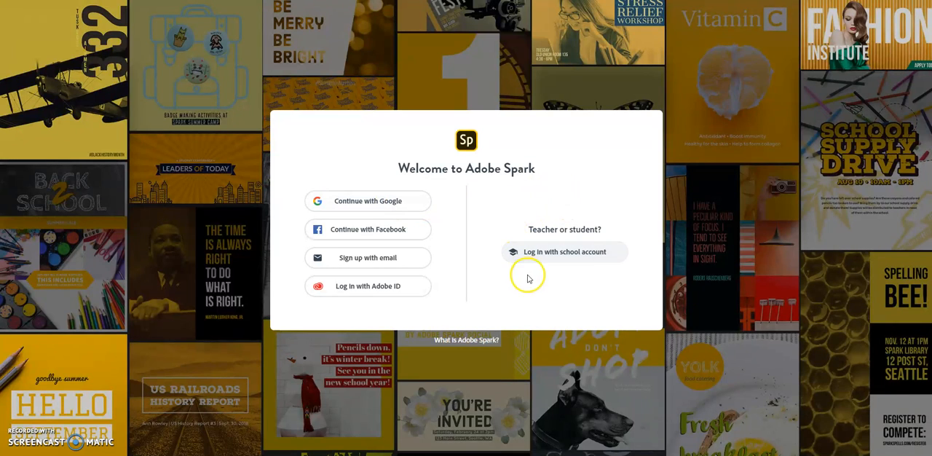
left_click(572, 258)
left_click(569, 261)
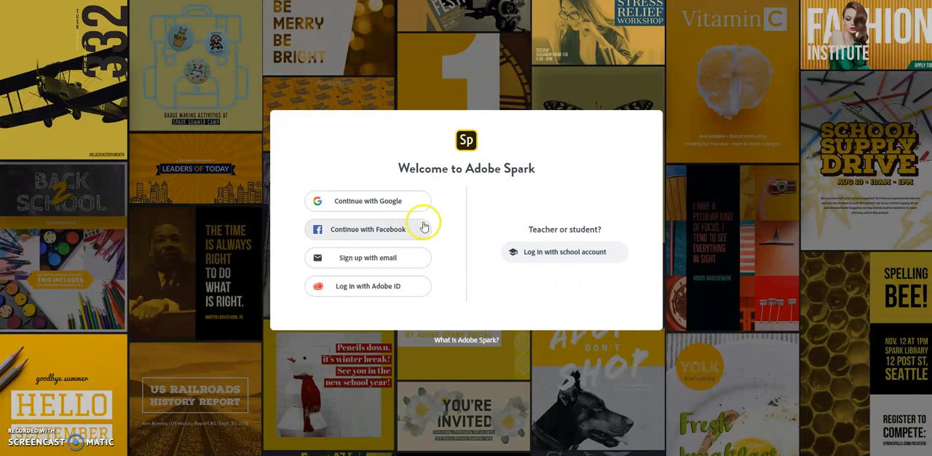
left_click(395, 202)
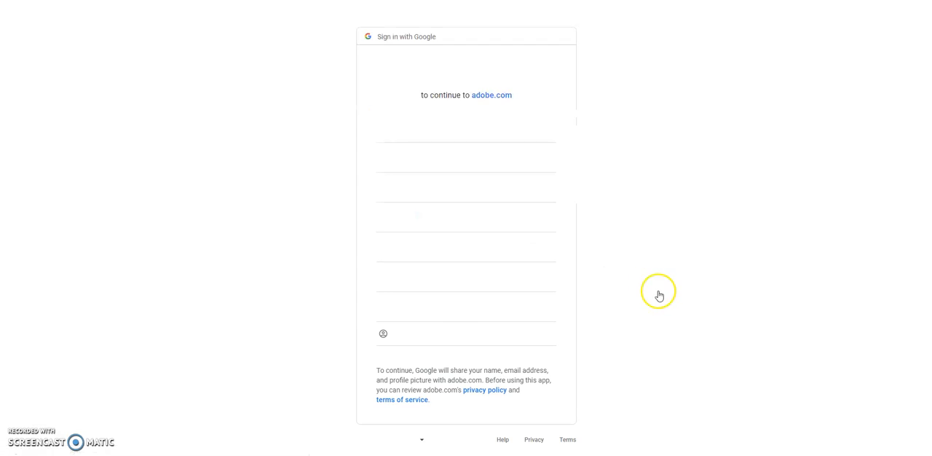
left_click(428, 163)
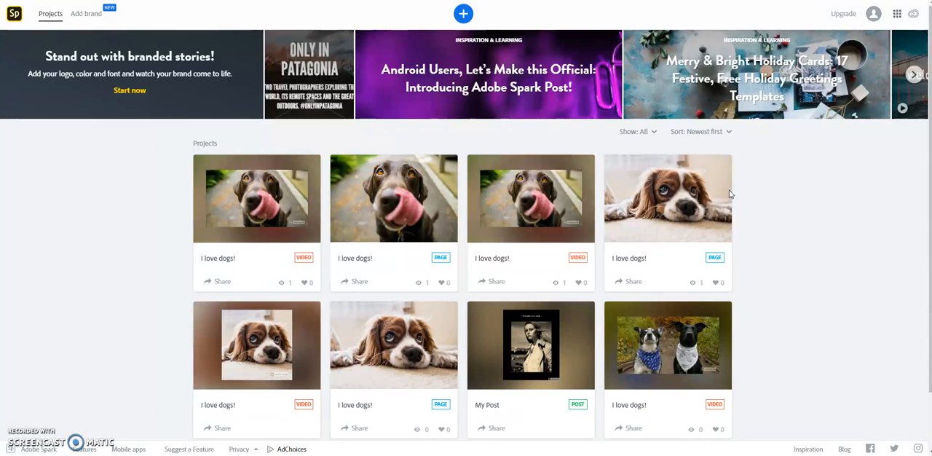
- Start a new project and examine the graphic, web page and video templates on offer
left_click(464, 15)
left_click(443, 46)
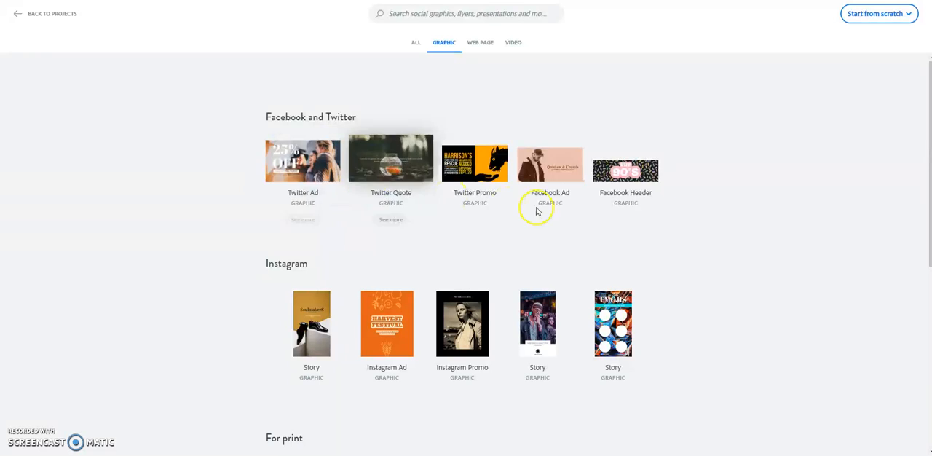
scroll(739, 236, "down", 5)
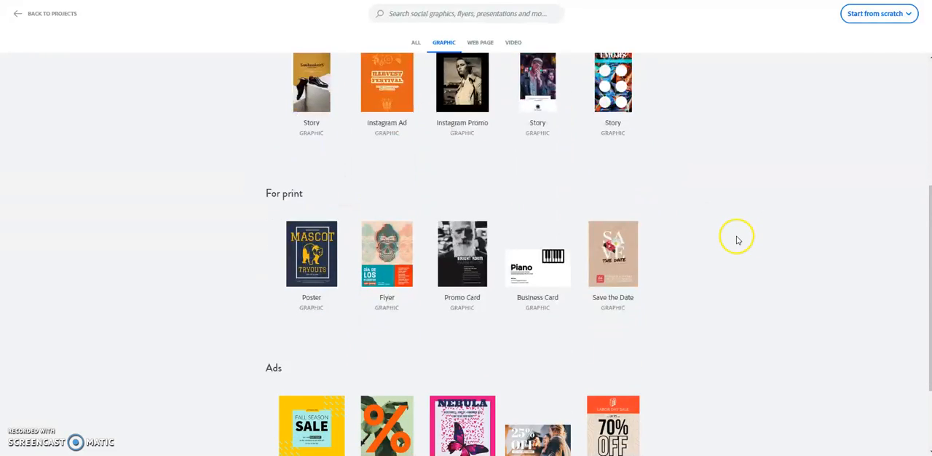
scroll(727, 244, "up", 4)
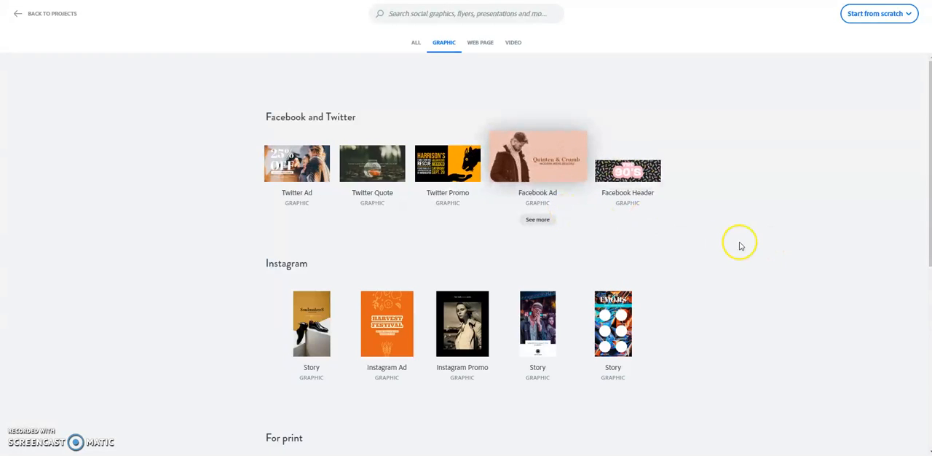
left_click(482, 43)
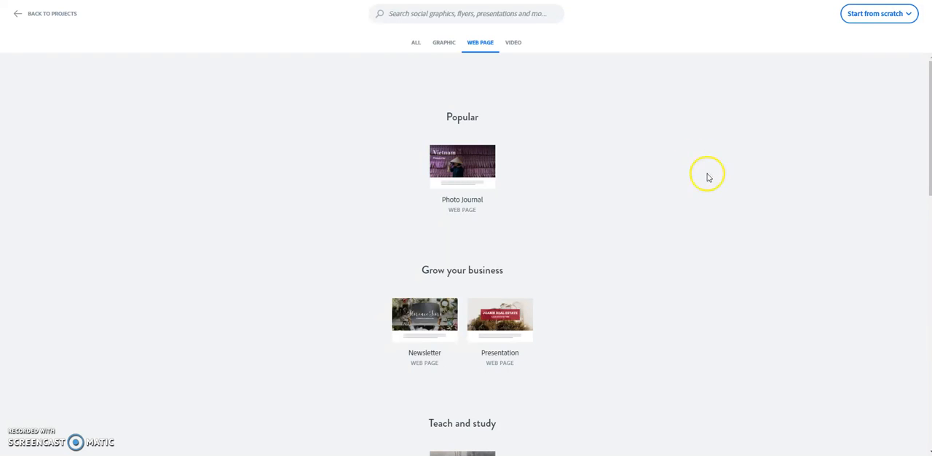
left_click(512, 42)
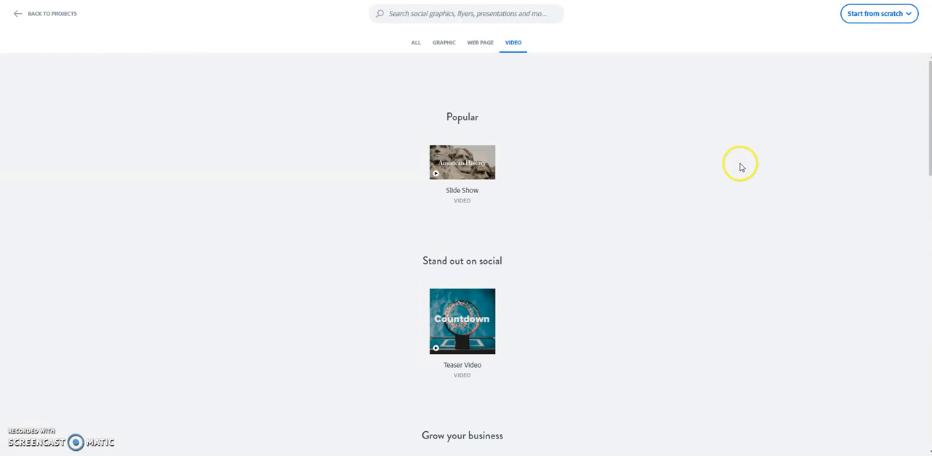
scroll(556, 177, "down", 5)
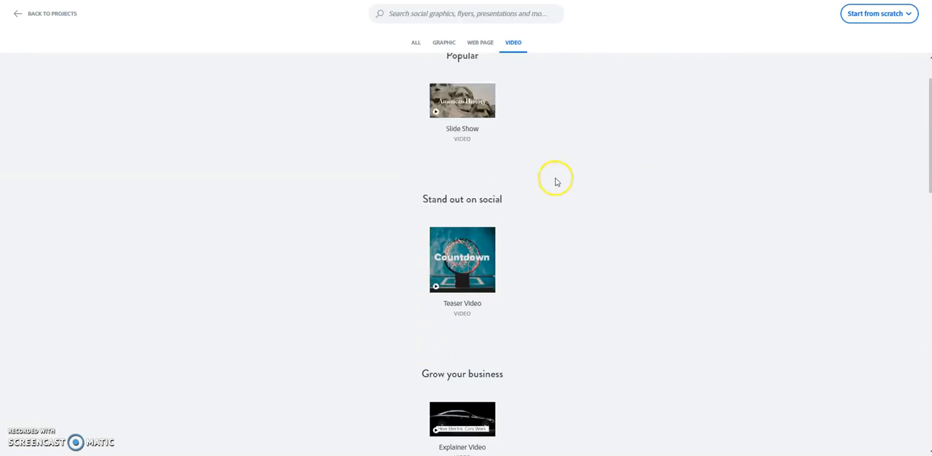
scroll(557, 178, "down", 3)
scroll(624, 223, "up", 10)
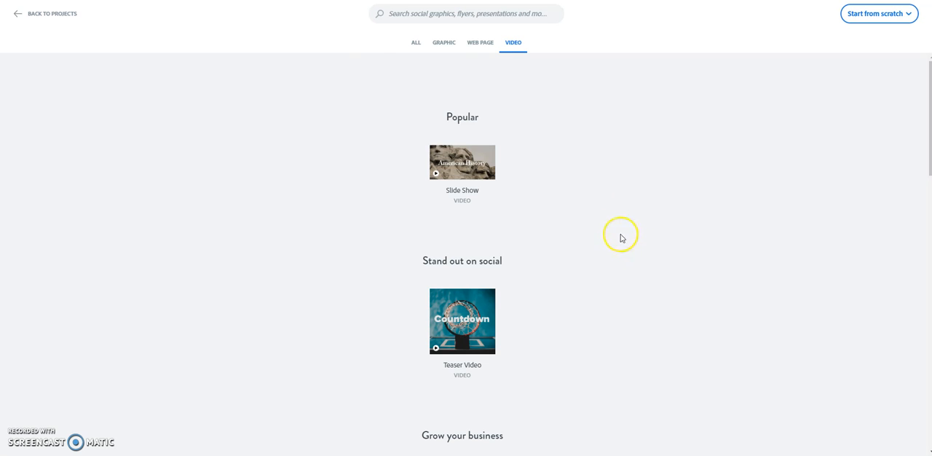
- Create a web page from the Report template in the Teach and study category
left_click(480, 44)
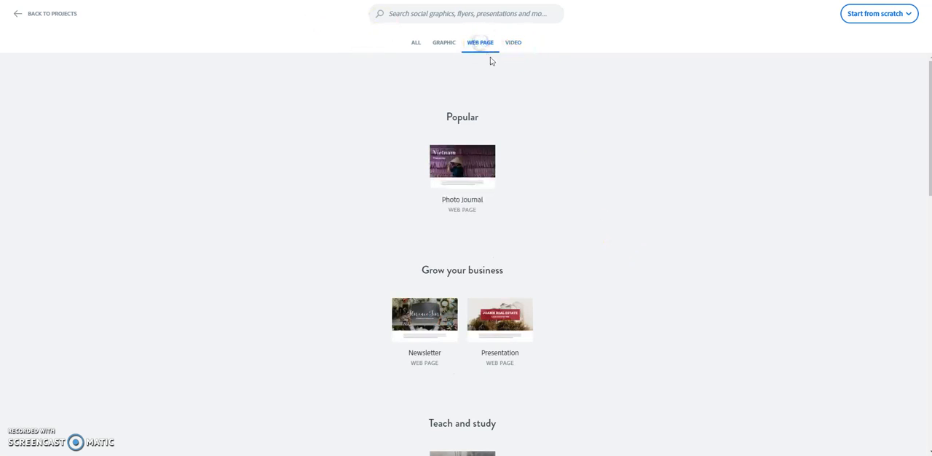
scroll(597, 209, "down", 5)
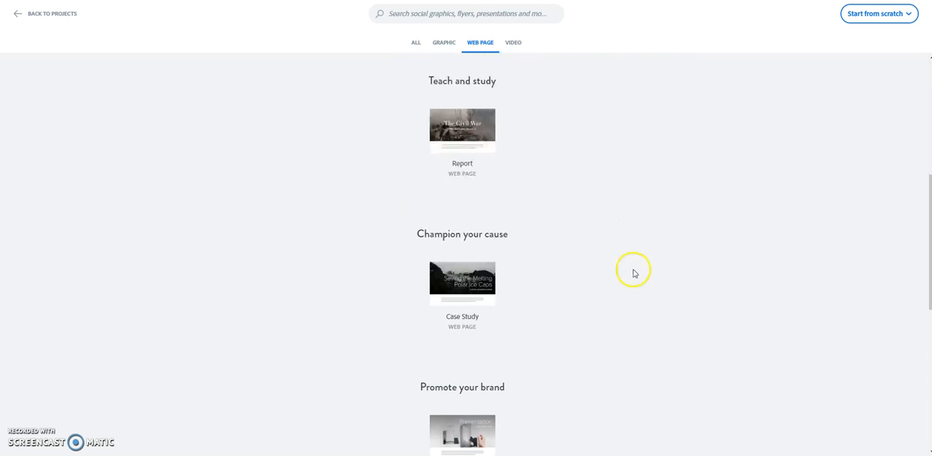
scroll(523, 225, "up", 1)
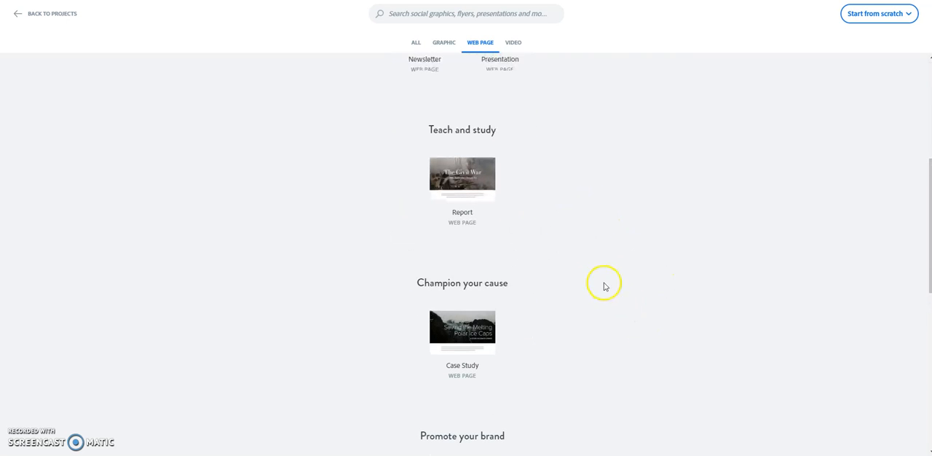
left_click(474, 183)
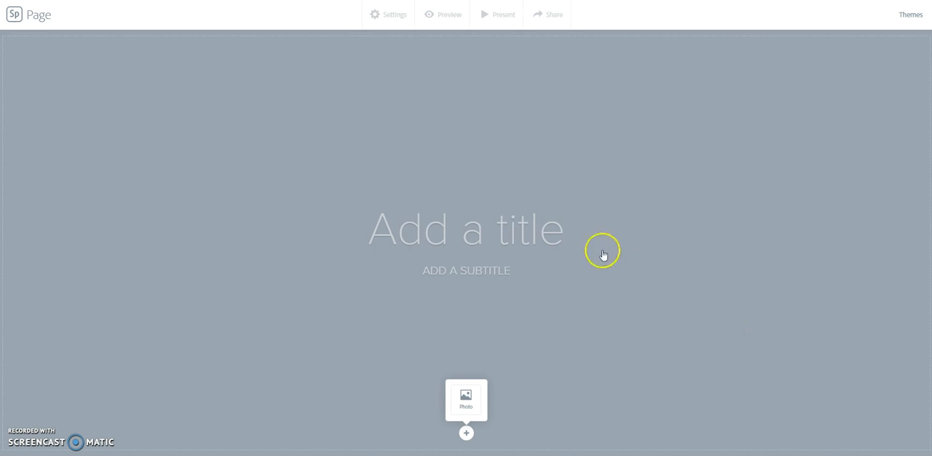
- Title the page "I love dogs!" and enter the author's full name as the subtitle
left_click(557, 233)
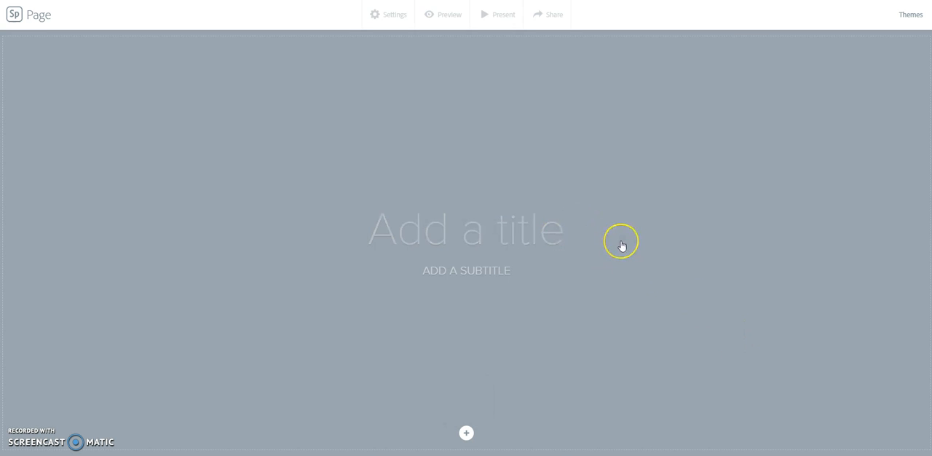
type("I love dog")
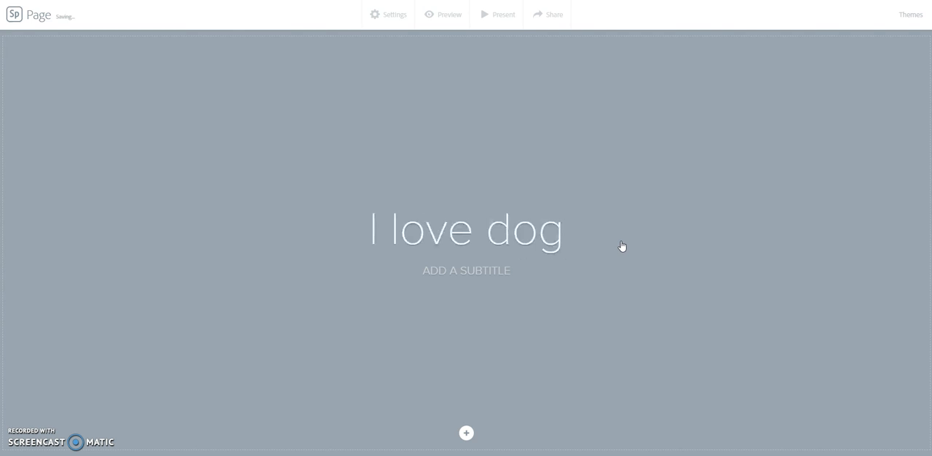
type("s!")
left_click(504, 264)
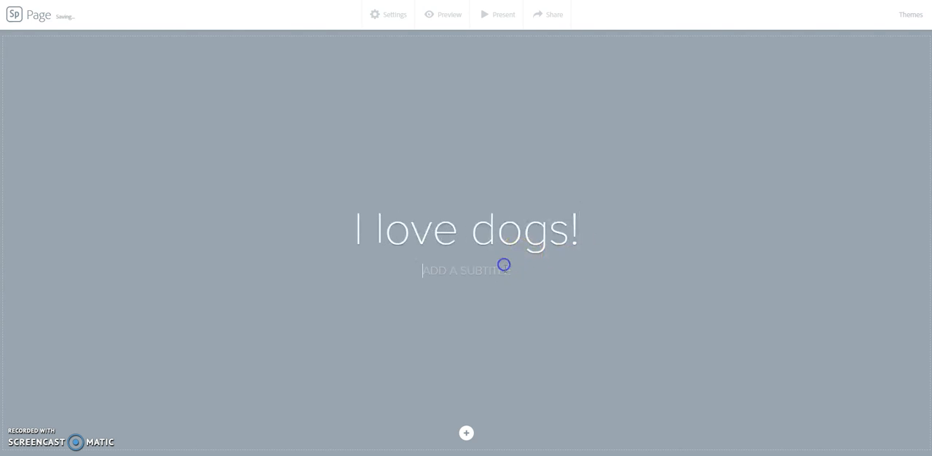
type("BEN JOHNSON")
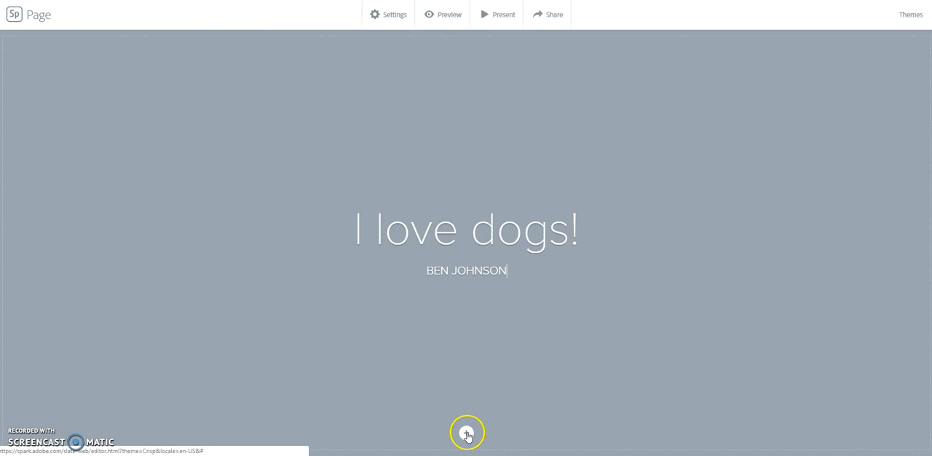
- Search the free photos for "dogs" and set the brown-and-white spaniel lying down as the cover photo
mouse_move(466, 435)
left_click(467, 404)
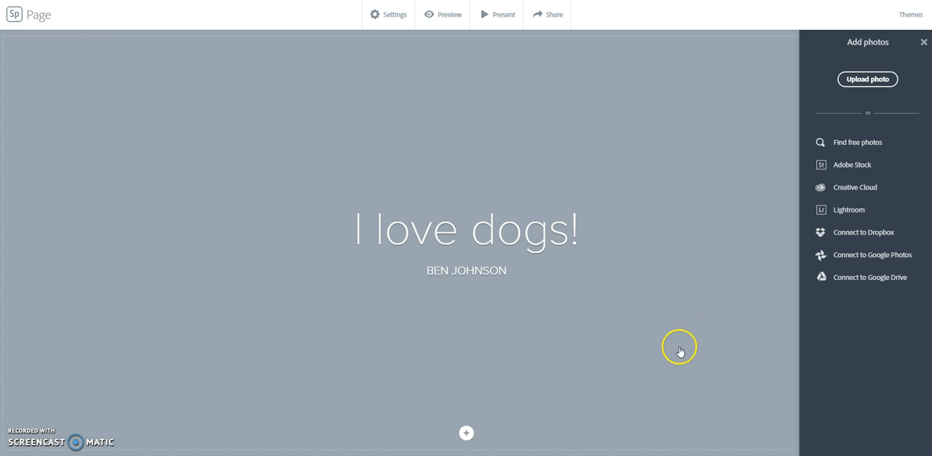
left_click(871, 142)
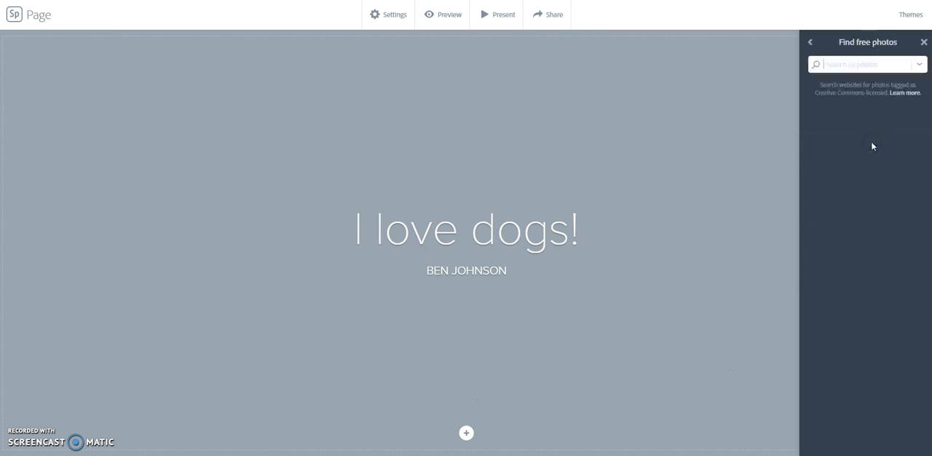
type("dogs")
key("Return")
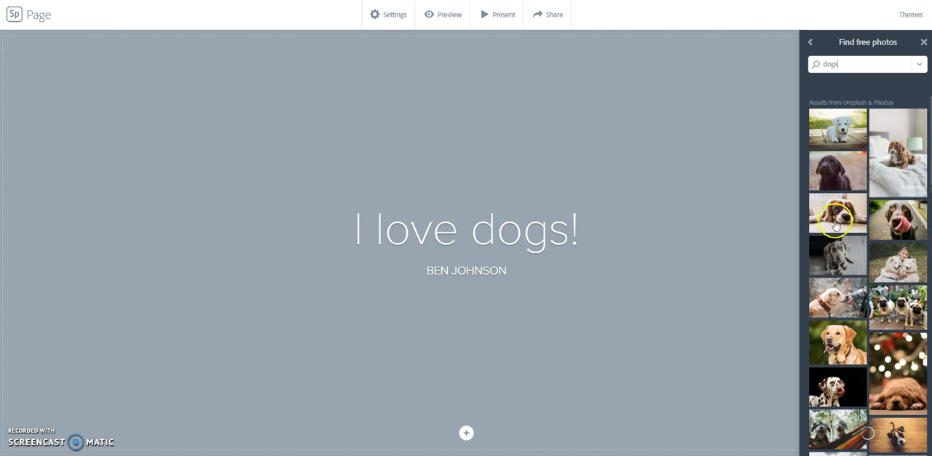
left_click(839, 218)
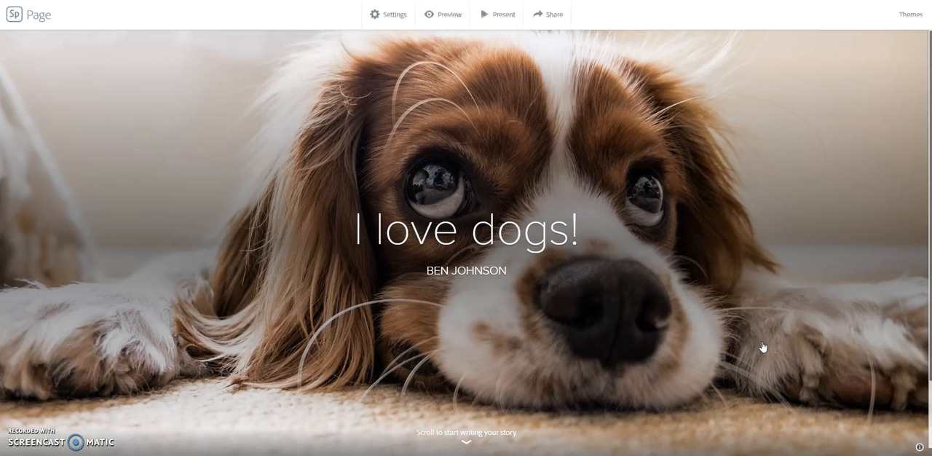
- Insert a glideshow section below the cover
scroll(711, 328, "down", 2)
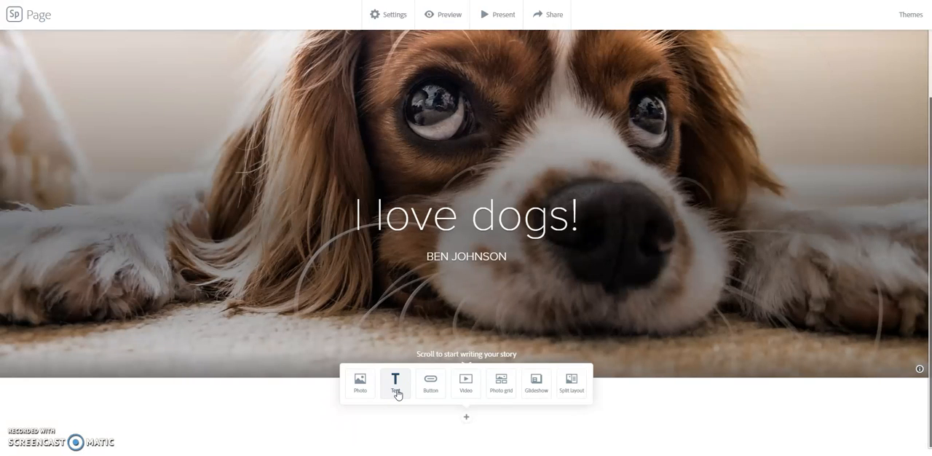
left_click(430, 396)
left_click(433, 392)
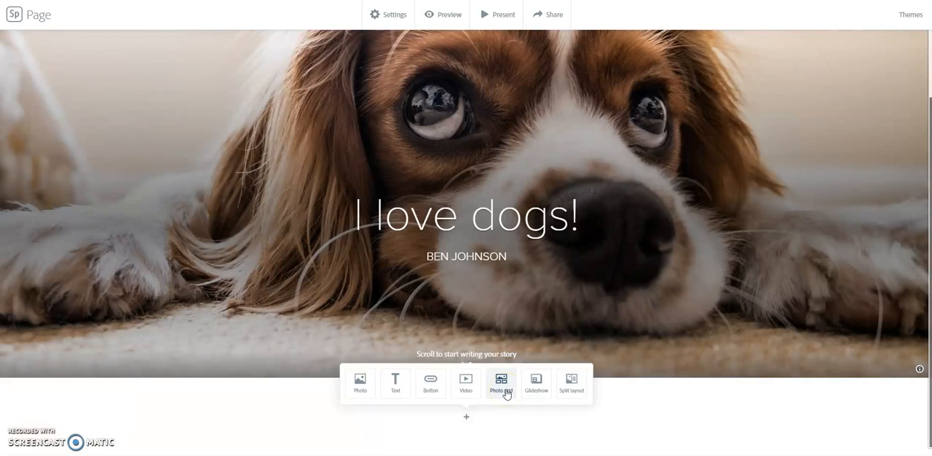
left_click(538, 392)
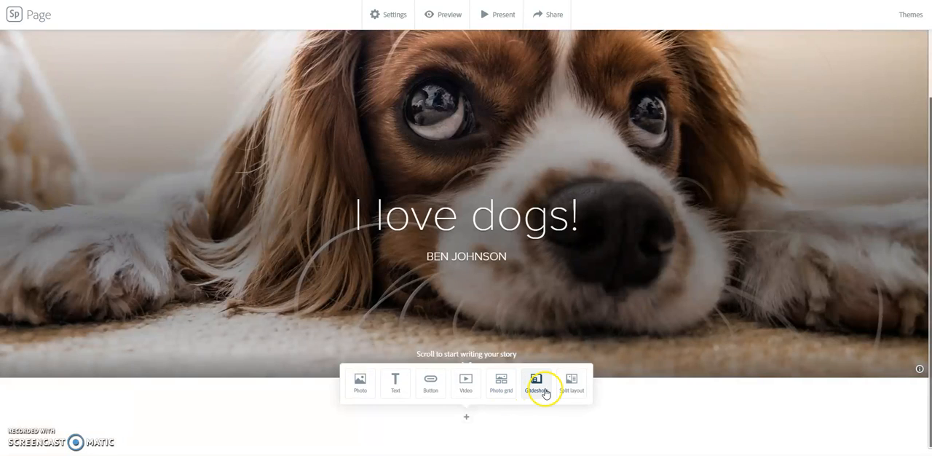
left_click(537, 390)
left_click(537, 389)
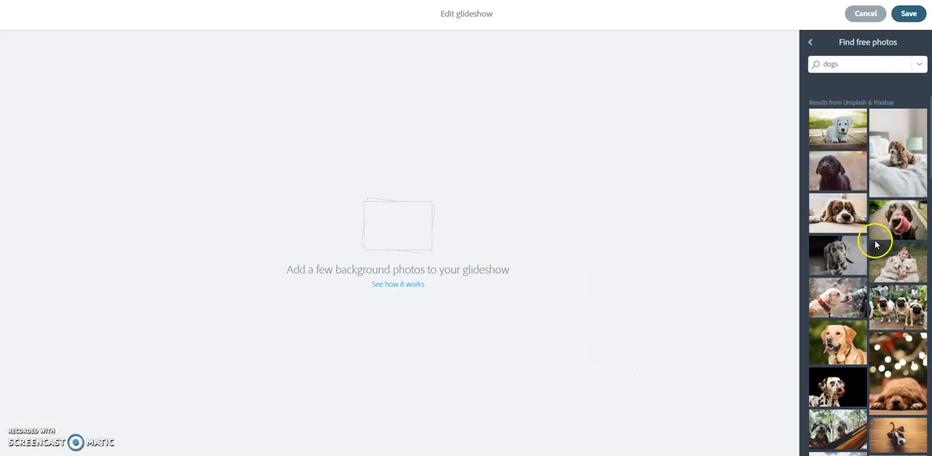
- Fill the glideshow with six dog photos: grey puppy, hammock pair, black-and-tan husky, bandana pair, running pair and pair on grass, and save it
left_click(843, 251)
scroll(879, 357, "down", 1)
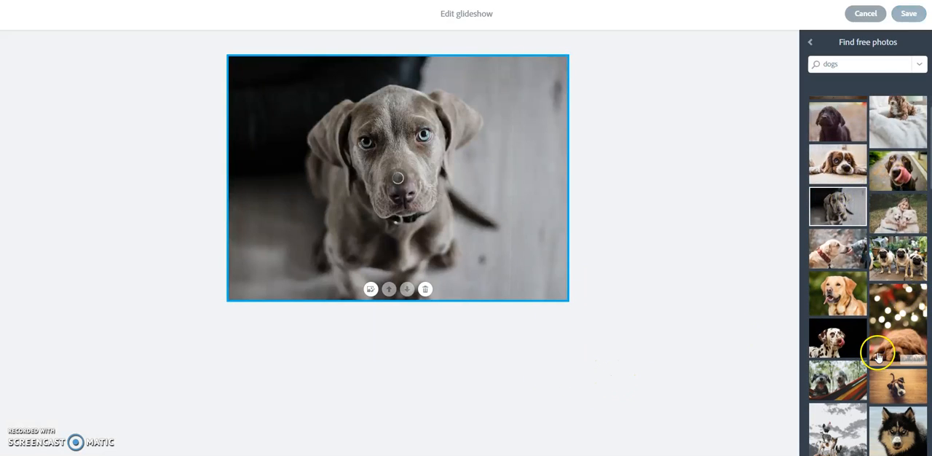
left_click(857, 382)
left_click(902, 437)
scroll(903, 386, "down", 4)
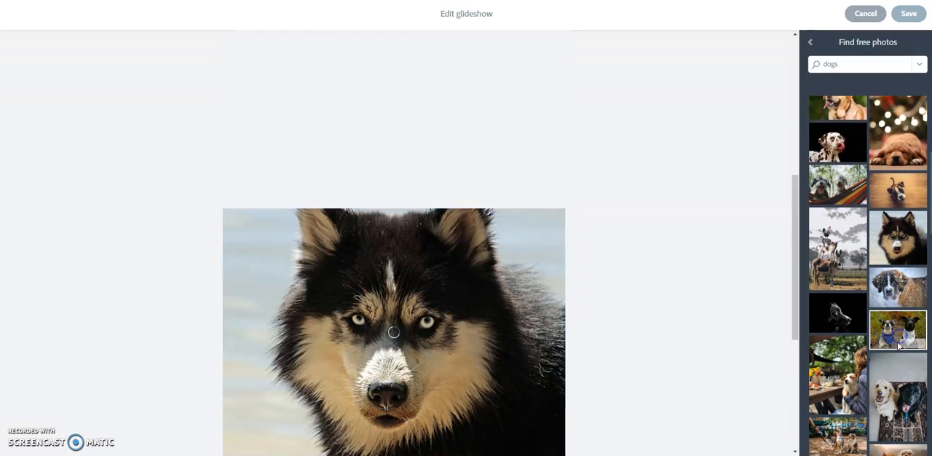
left_click(899, 348)
scroll(903, 364, "down", 2)
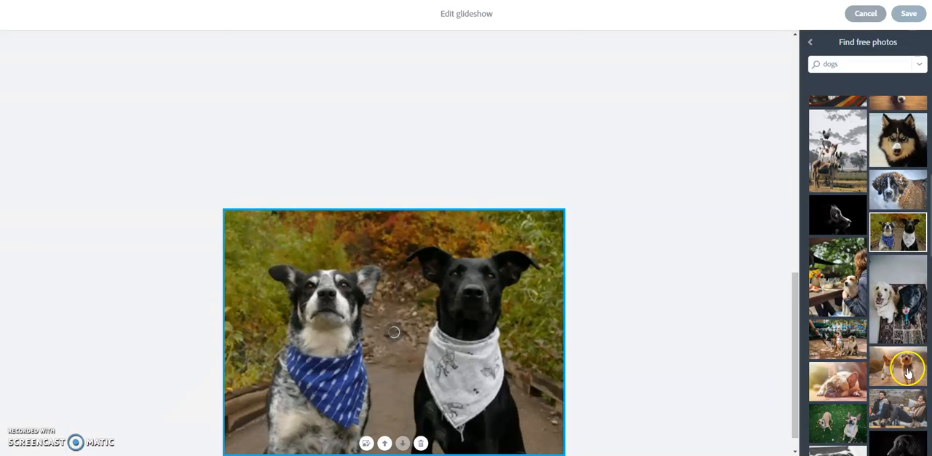
left_click(908, 372)
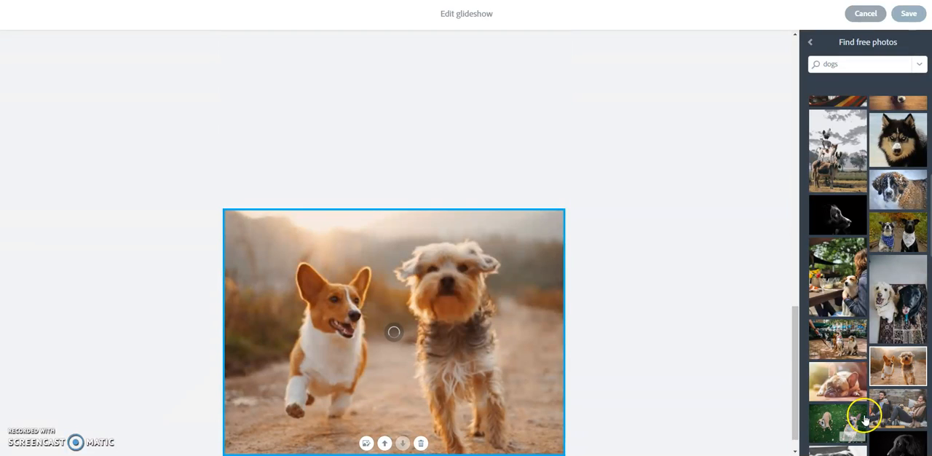
left_click(866, 420)
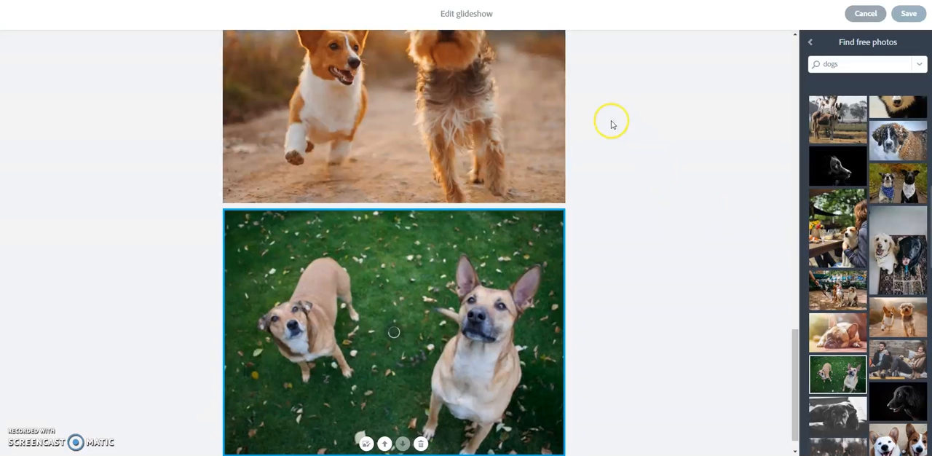
left_click(908, 13)
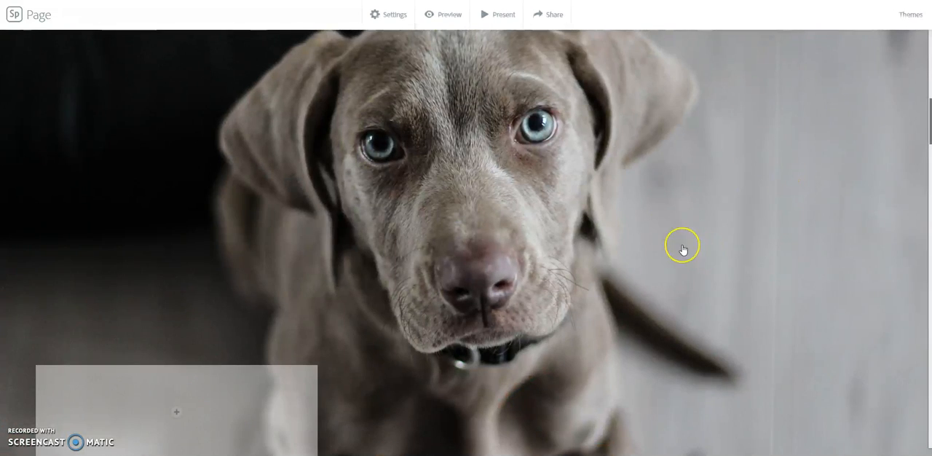
scroll(683, 250, "down", 5)
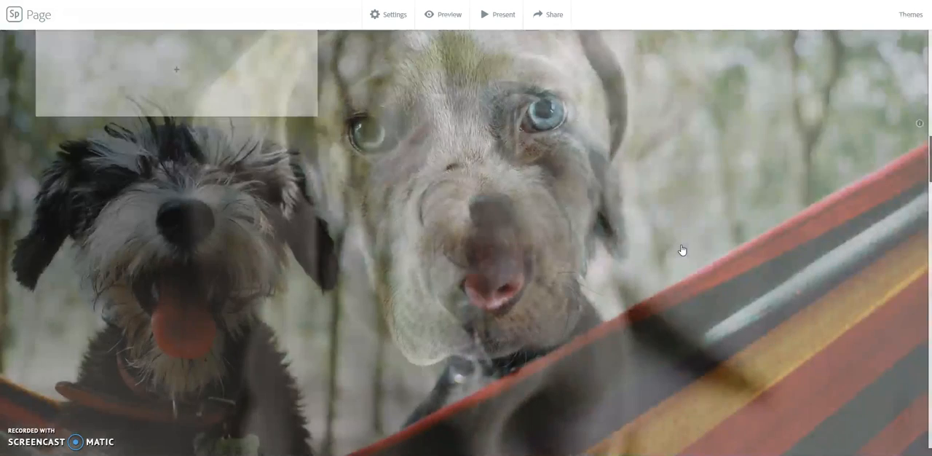
scroll(683, 250, "down", 5)
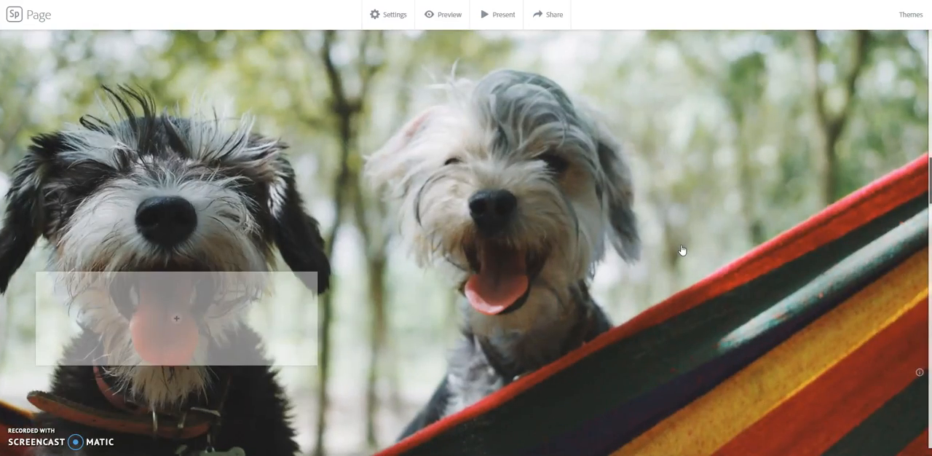
- Review the glideshow photos in sequence, from the hammock pair down to the pair on grass
scroll(682, 250, "down", 5)
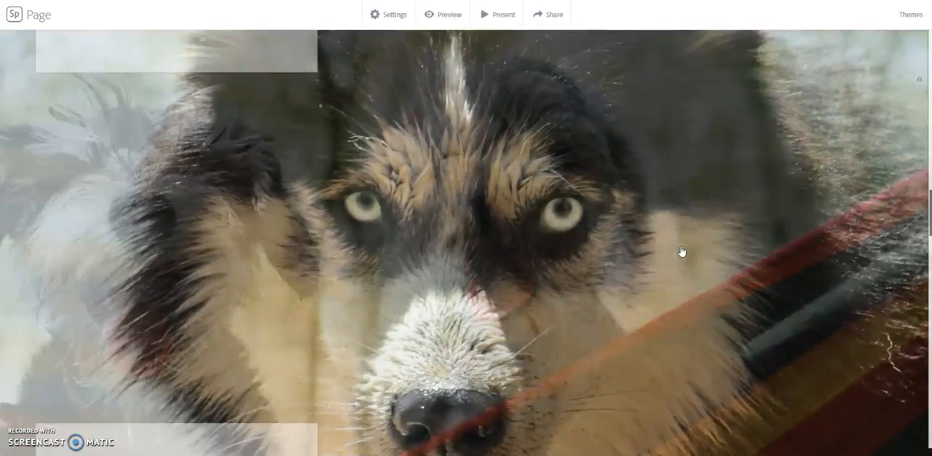
scroll(683, 251, "down", 5)
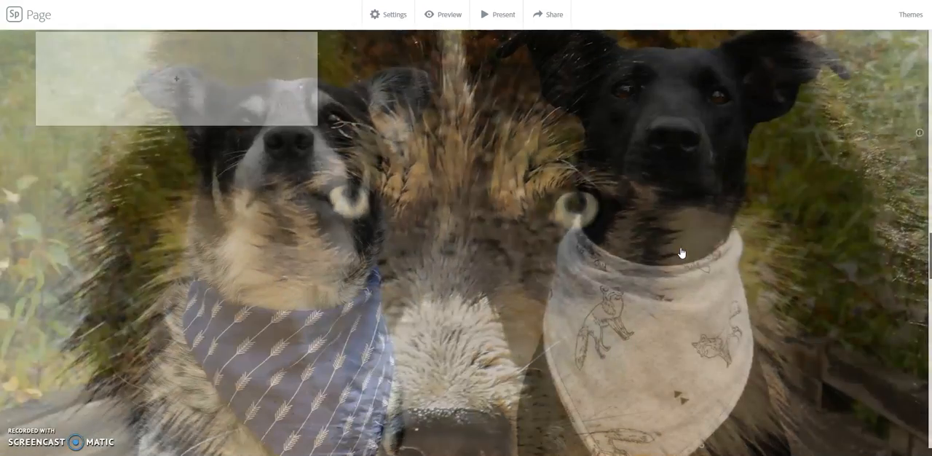
scroll(682, 253, "down", 2)
scroll(681, 253, "down", 2)
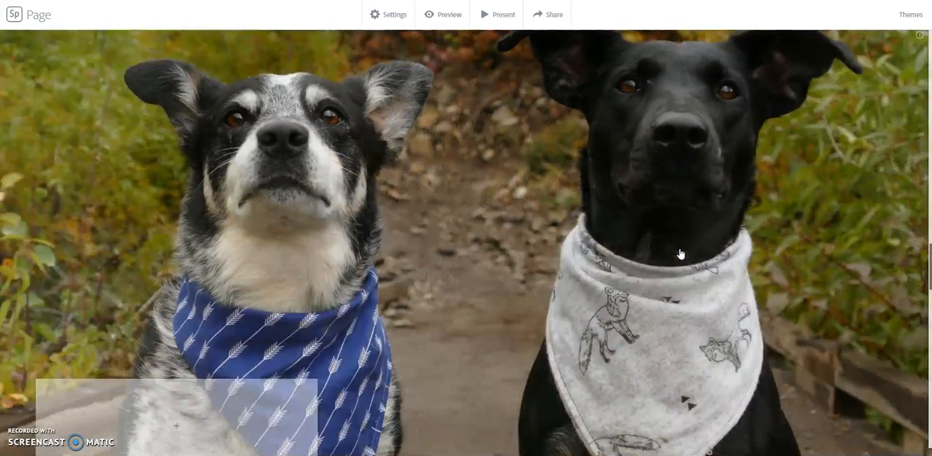
scroll(681, 253, "down", 5)
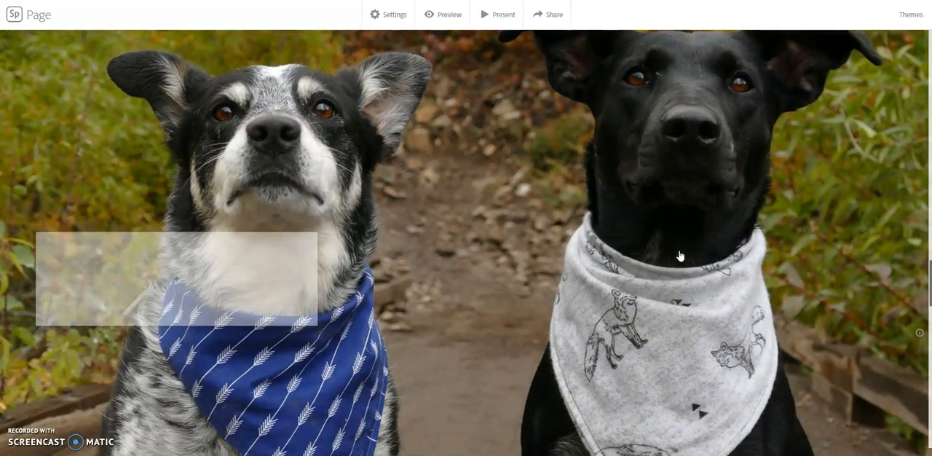
scroll(681, 257, "down", 1)
scroll(680, 257, "down", 1)
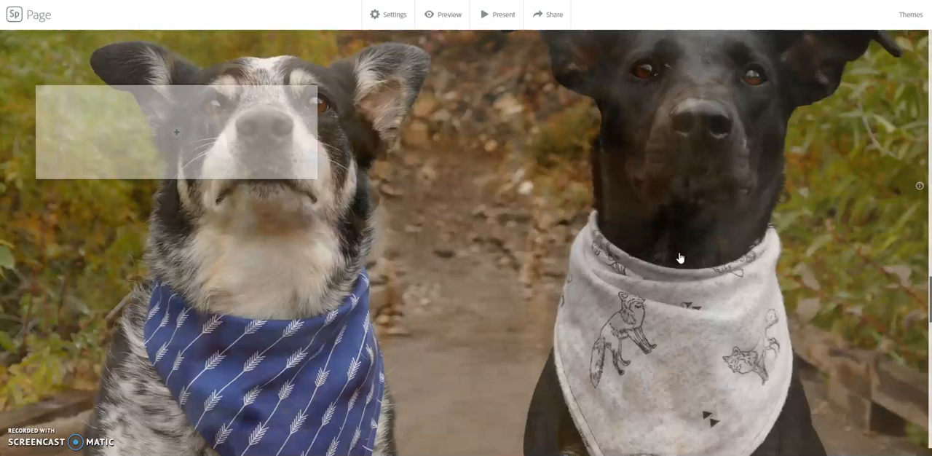
scroll(680, 254, "down", 2)
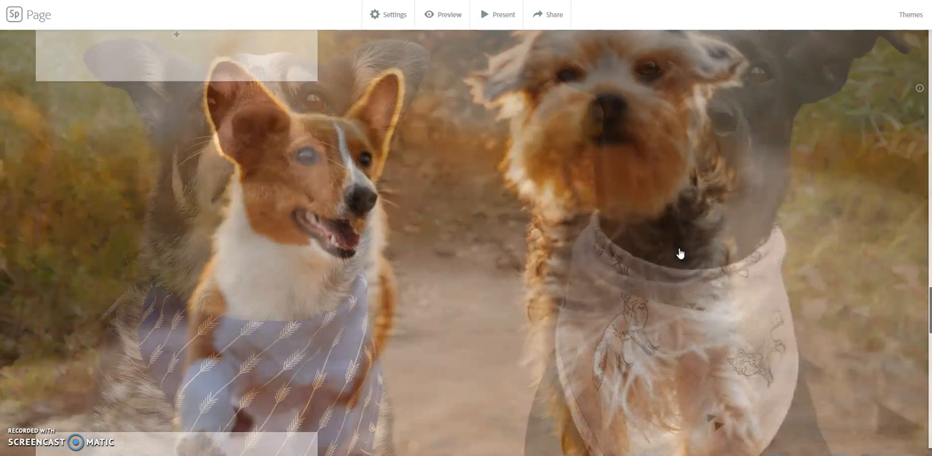
scroll(680, 254, "down", 1)
scroll(681, 254, "down", 4)
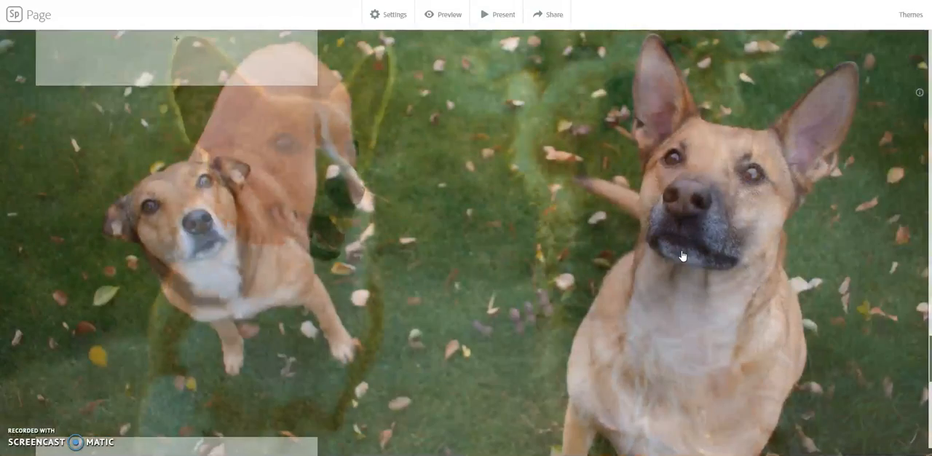
scroll(683, 255, "down", 4)
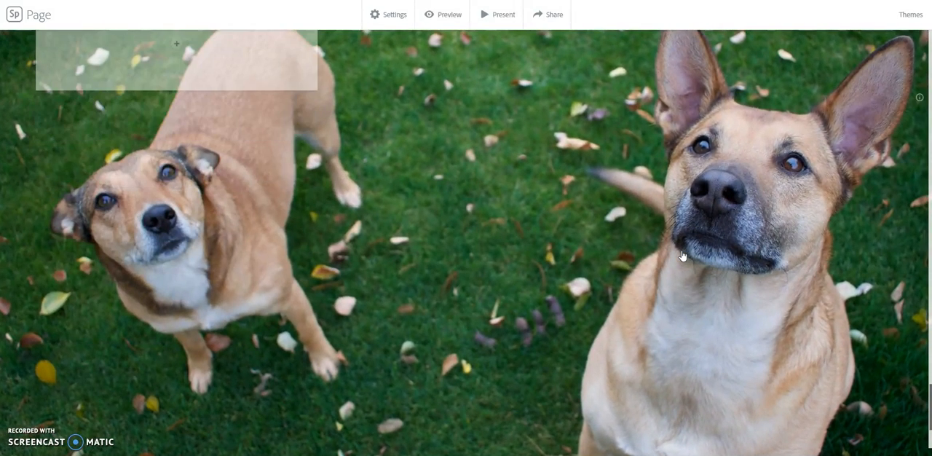
- Insert a split layout below the glideshow and fill its image half with the photo of the white-and-brown dog held at the table
scroll(683, 255, "down", 2)
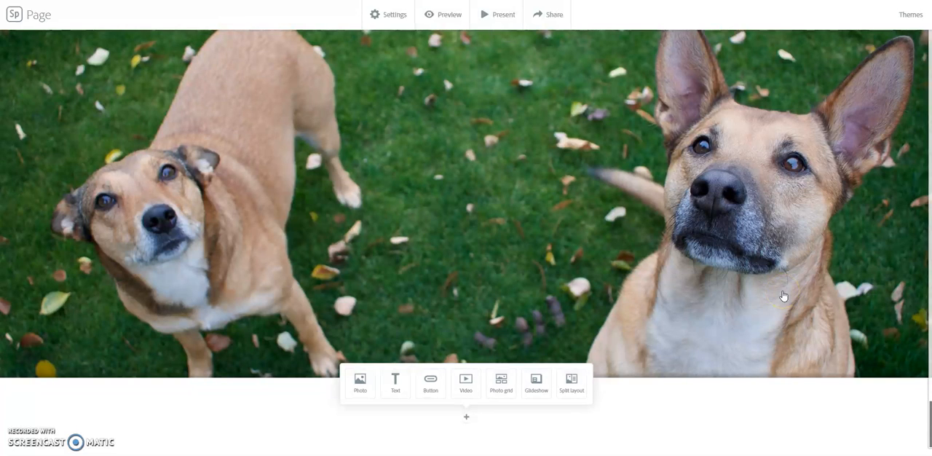
left_click(576, 387)
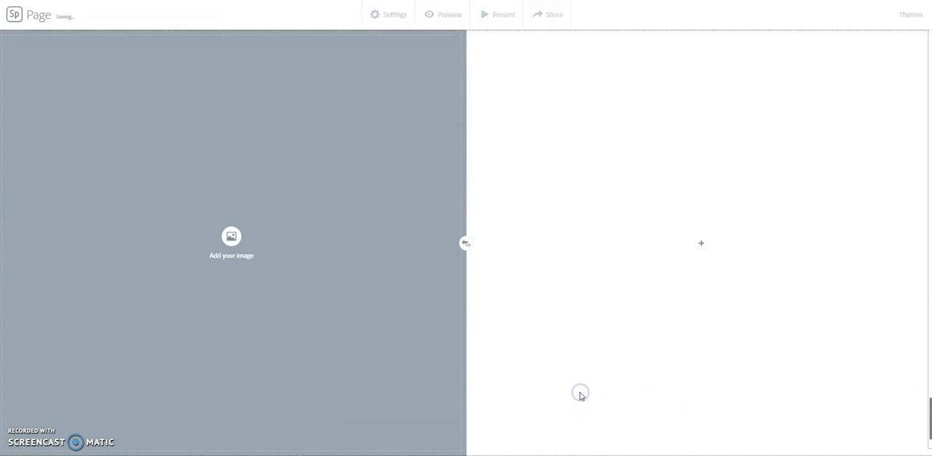
left_click(231, 236)
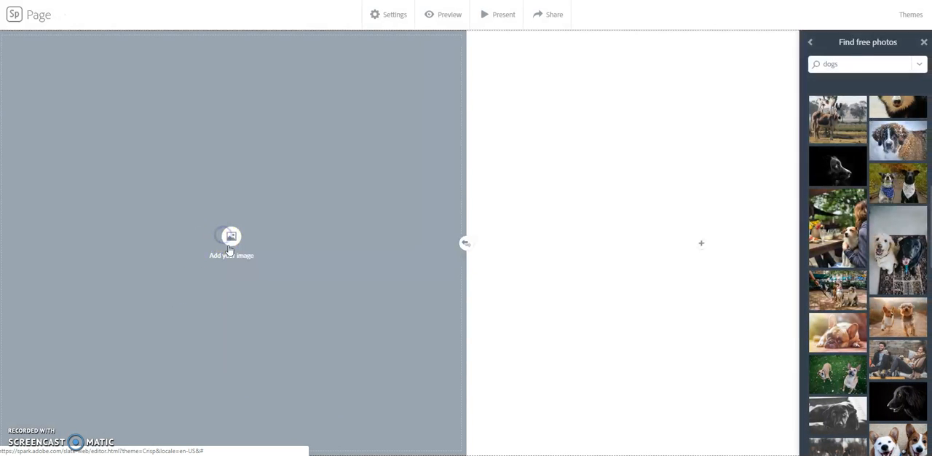
left_click(849, 222)
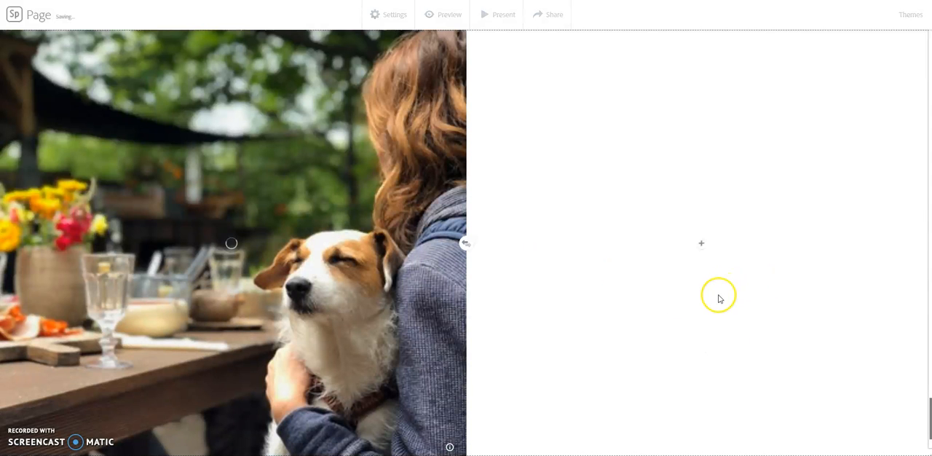
- Add a text block reading "Type our story." to the empty half of the split layout
left_click(702, 243)
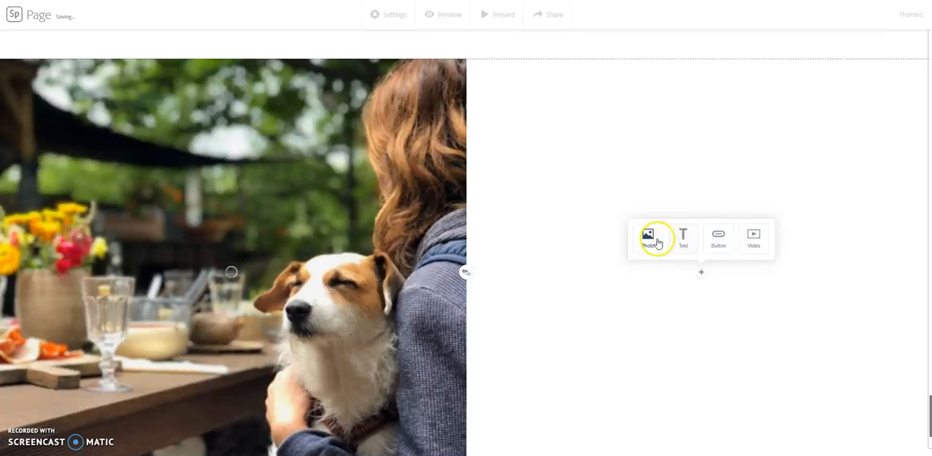
left_click(679, 245)
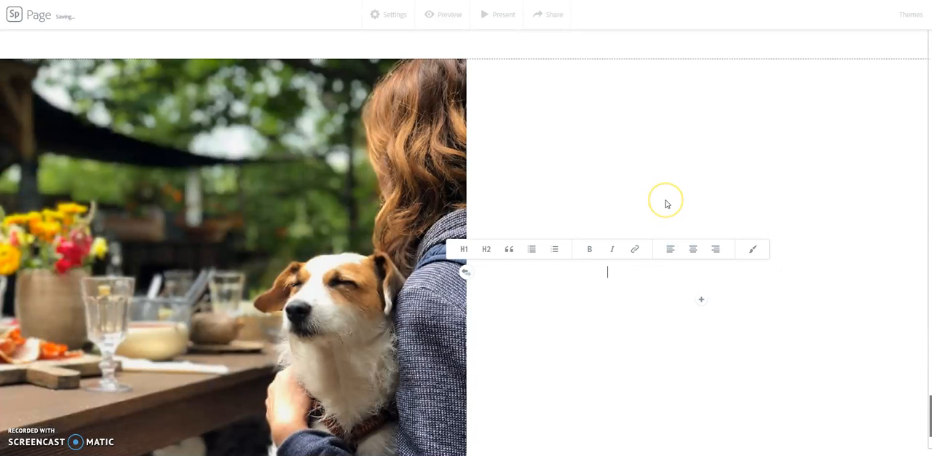
type("Type our story.")
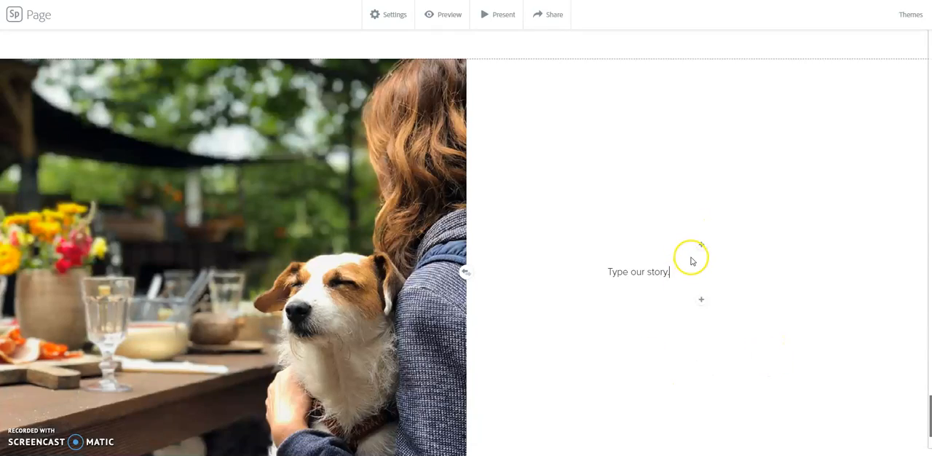
- Look back over the page up to the cover and check the project settings
scroll(693, 260, "down", 1)
scroll(696, 263, "up", 12)
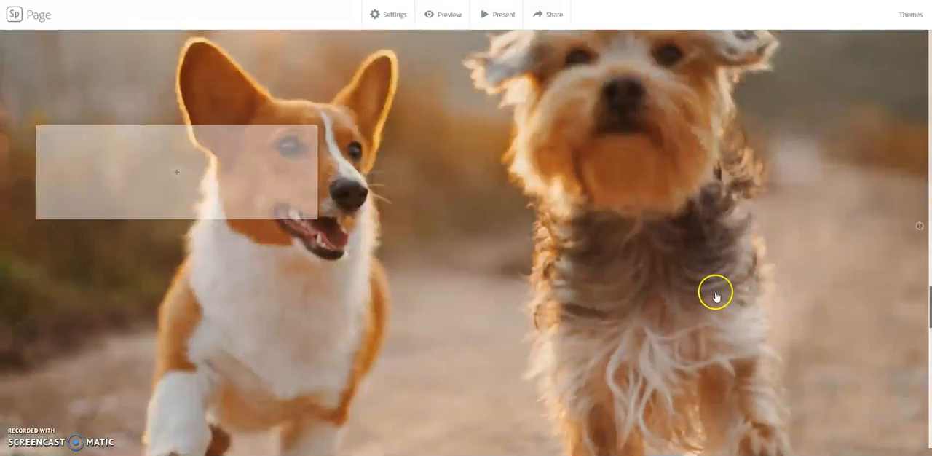
scroll(718, 295, "up", 15)
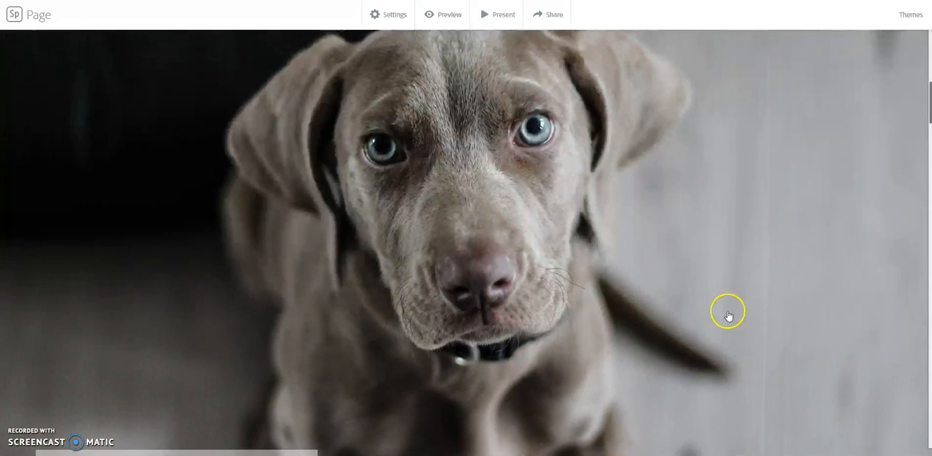
scroll(729, 315, "up", 5)
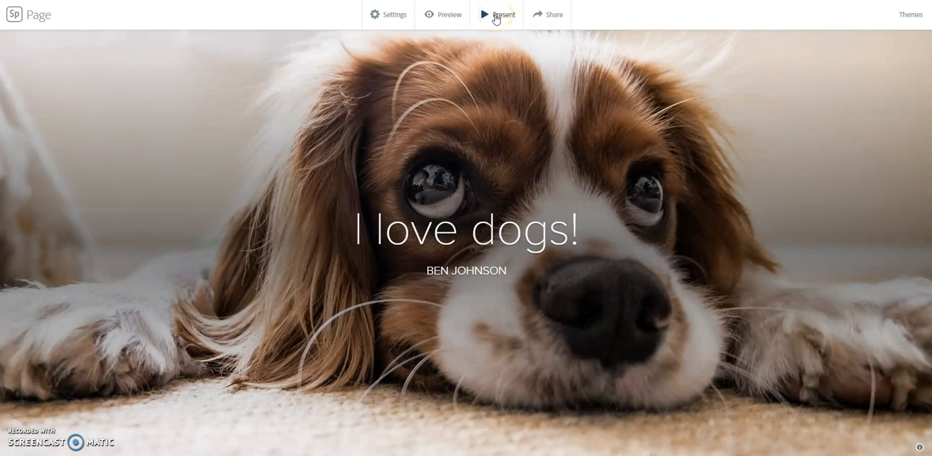
left_click(455, 21)
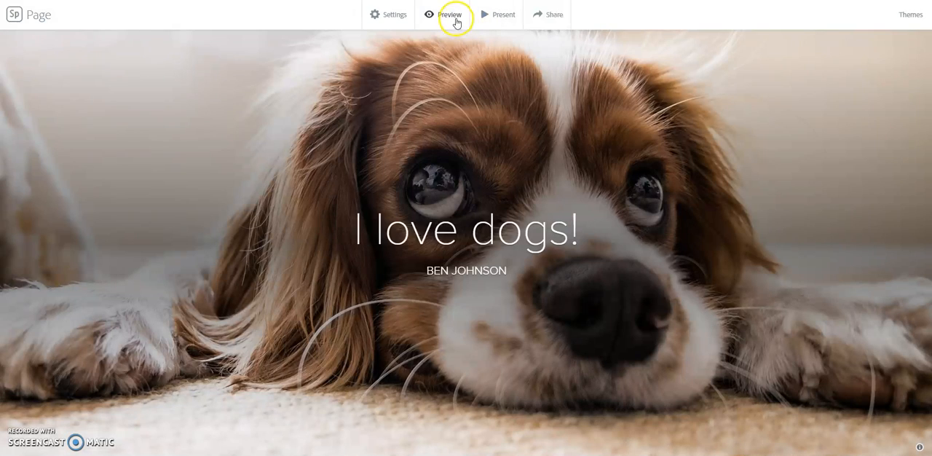
left_click(397, 21)
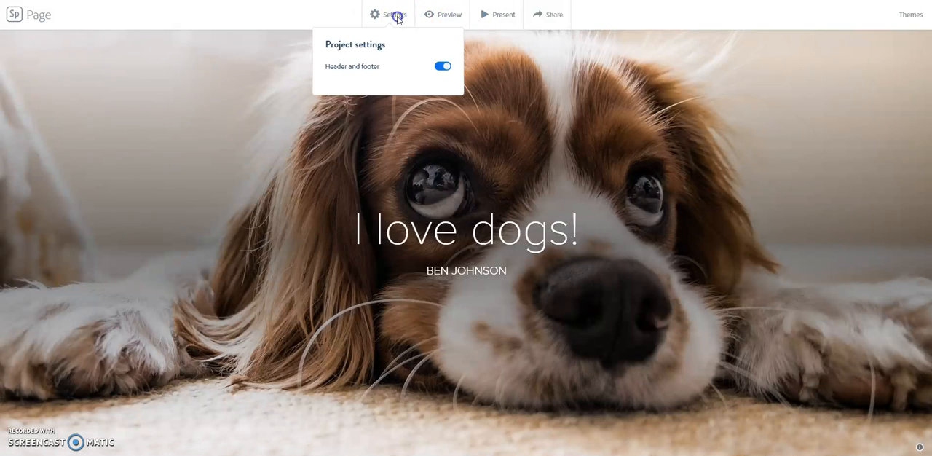
left_click(397, 19)
- Publish the page with a shareable link, using the Education category and with Get noticed turned off
left_click(552, 19)
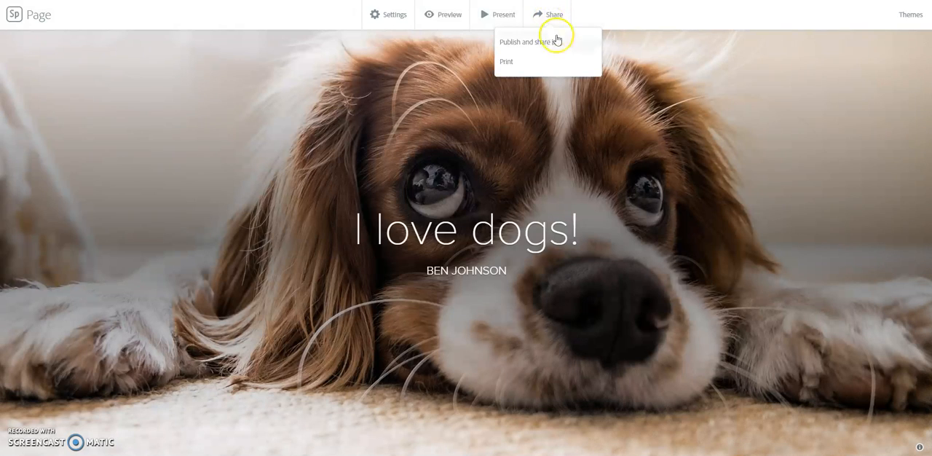
left_click(552, 42)
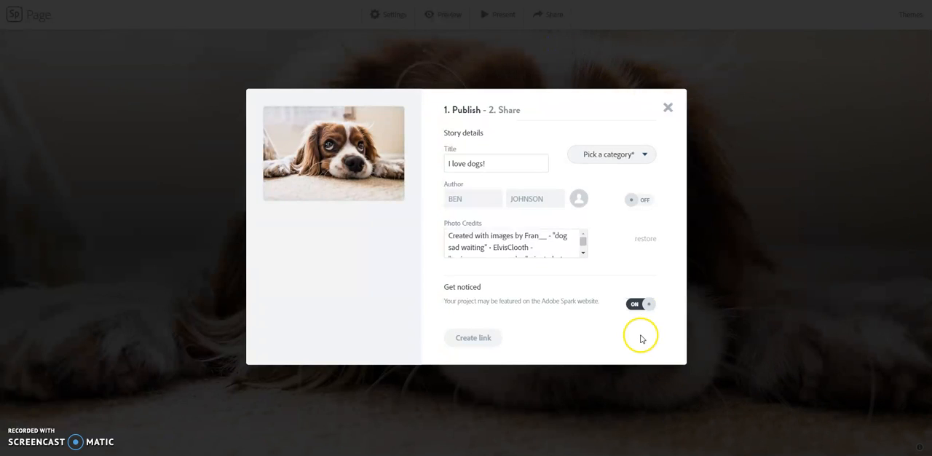
left_click(641, 304)
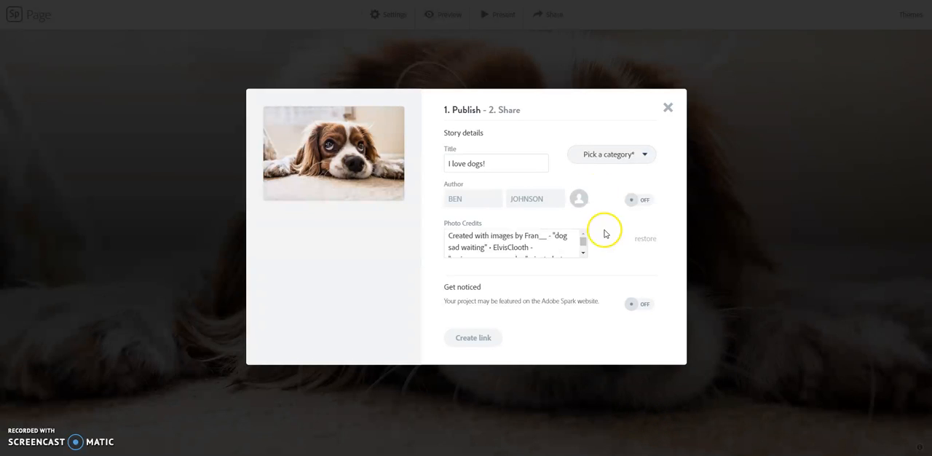
left_click(644, 154)
left_click(618, 204)
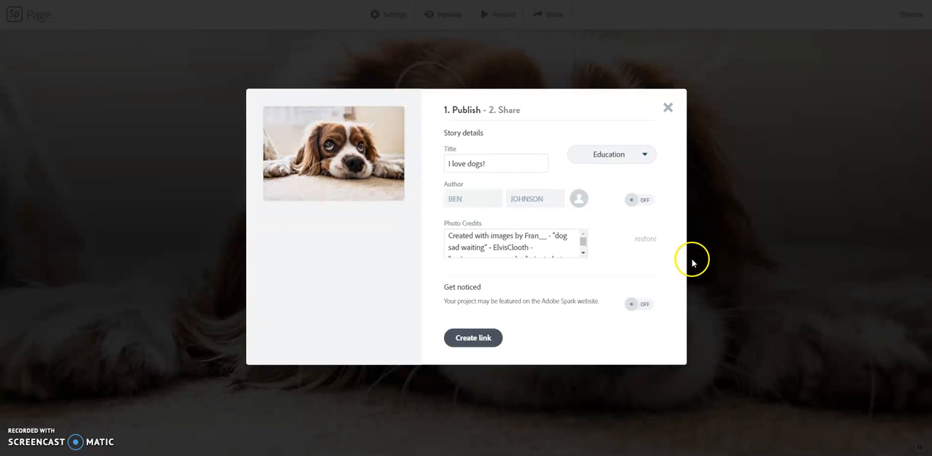
left_click(485, 338)
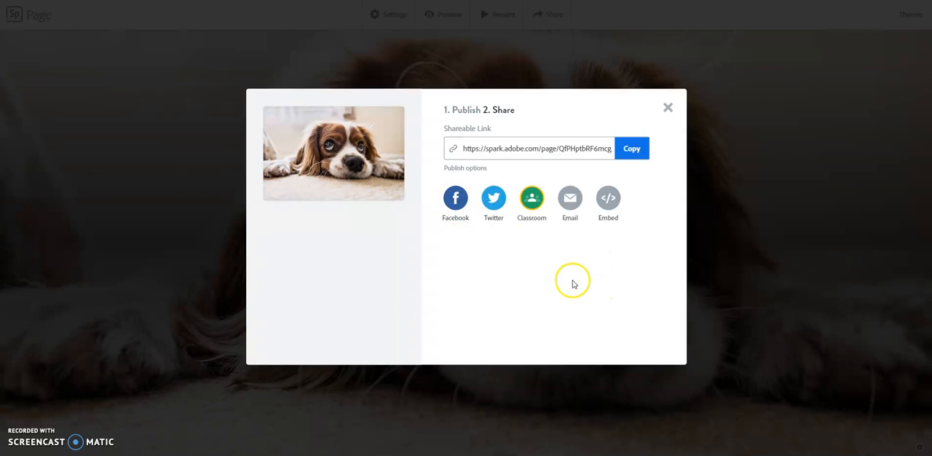
- Copy the shareable link and open the published page in a new browser tab
left_click(480, 148)
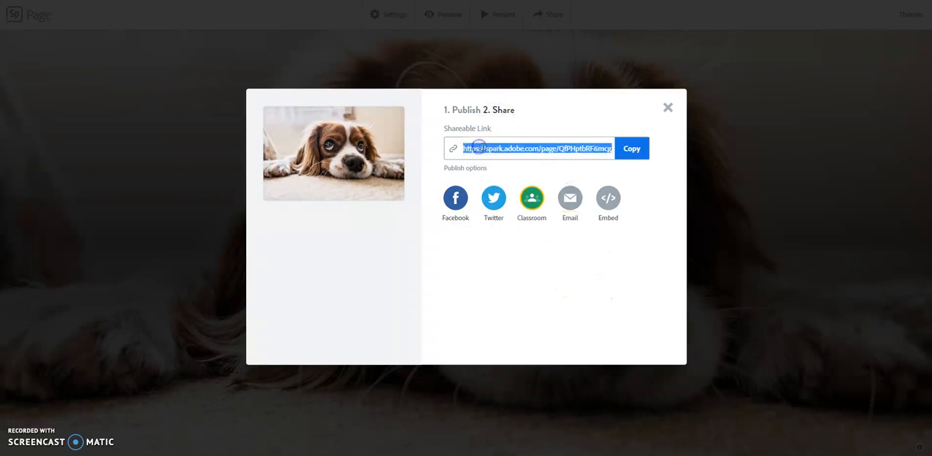
right_click(501, 149)
left_click(520, 154)
left_click(631, 147)
key("ctrl+t")
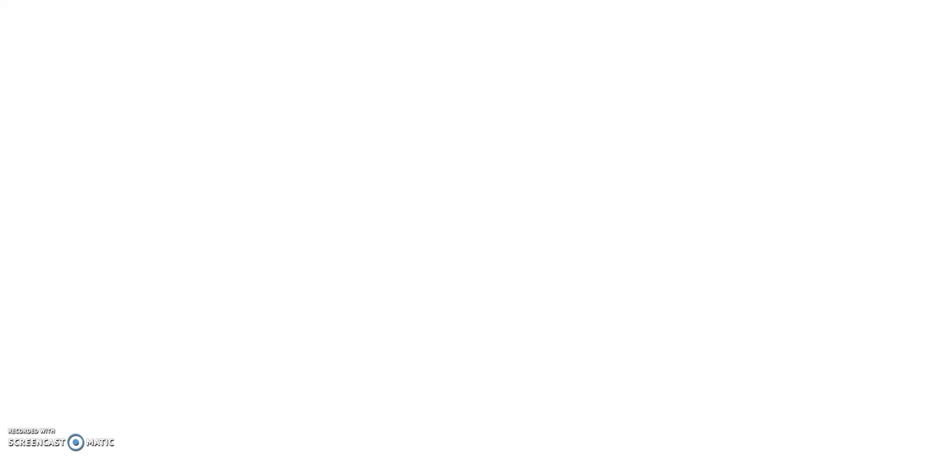
key("Return")
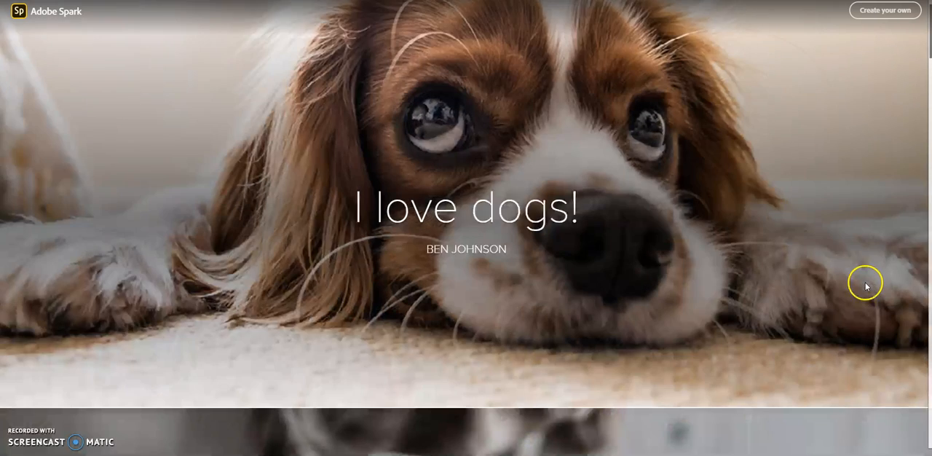
- Look through the published page from the cover to the photo credits and footer
scroll(867, 288, "down", 3)
scroll(864, 284, "down", 6)
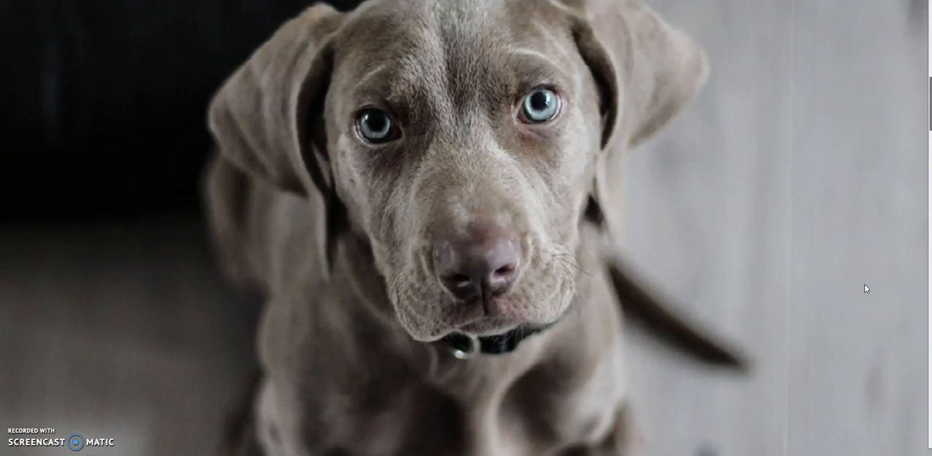
scroll(862, 288, "down", 6)
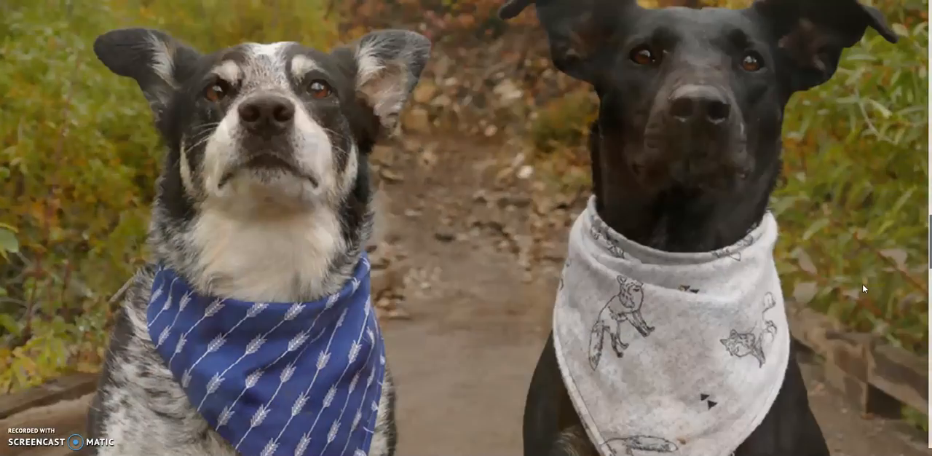
scroll(863, 288, "down", 6)
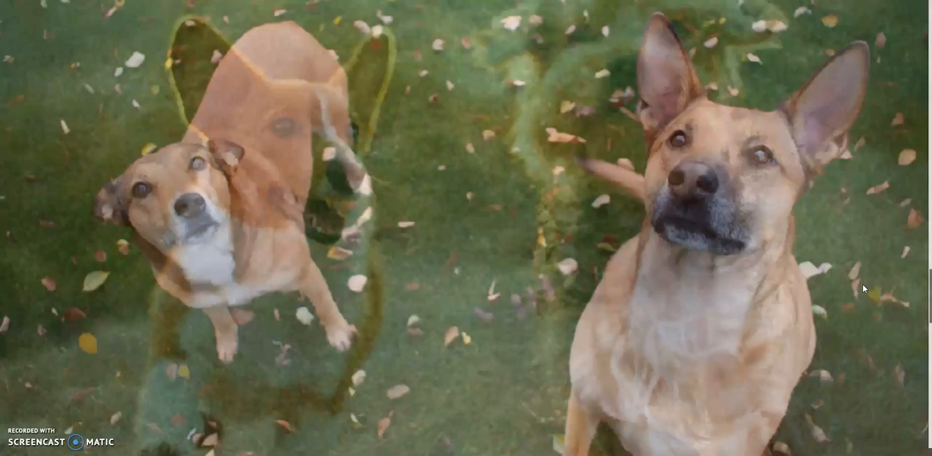
scroll(864, 287, "down", 5)
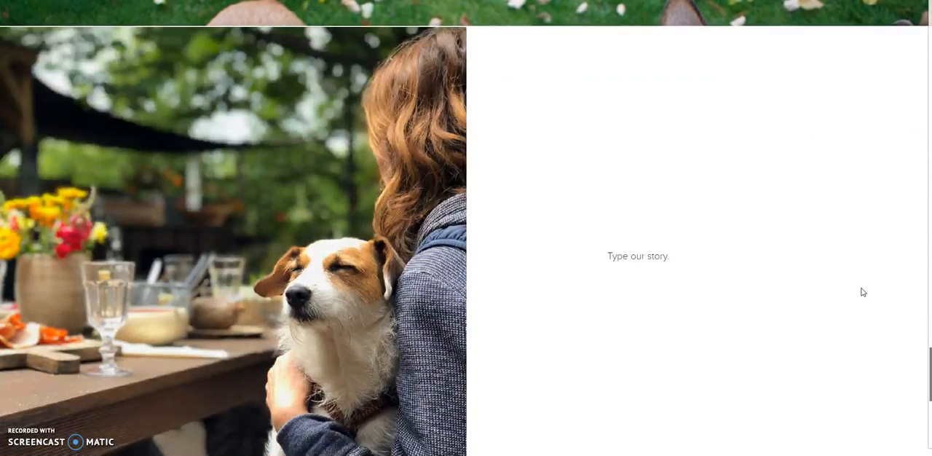
scroll(863, 292, "down", 2)
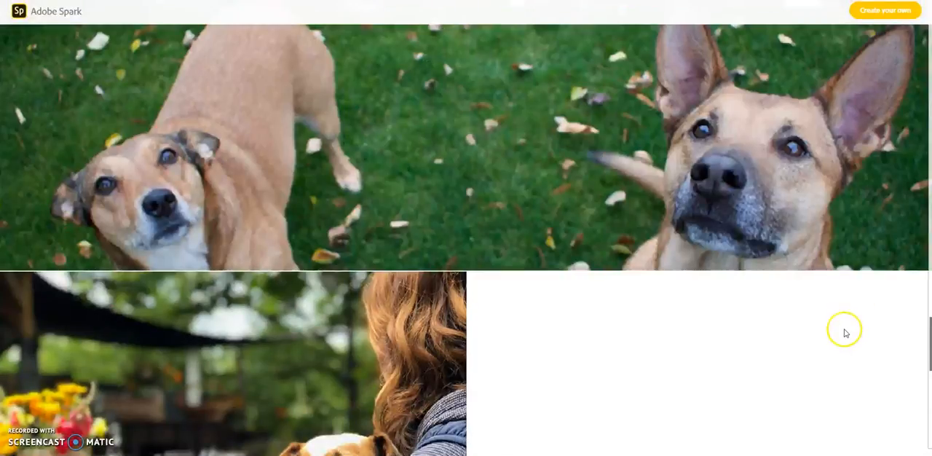
scroll(845, 325, "down", 6)
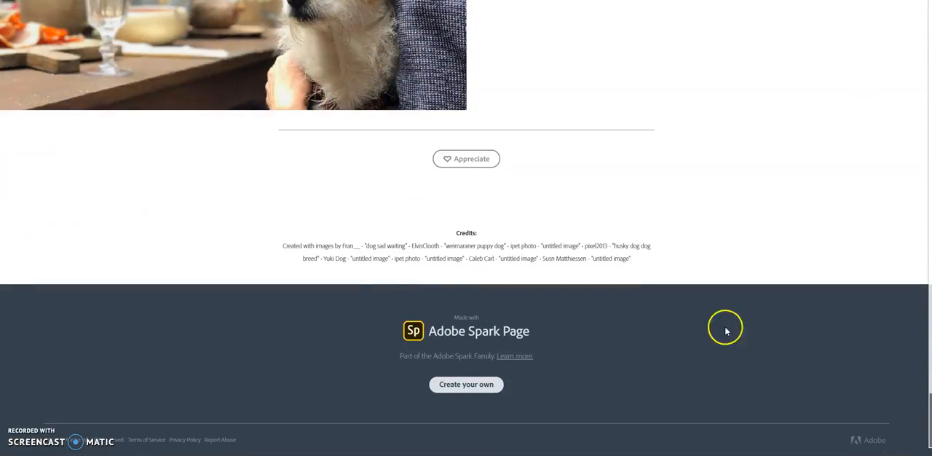
- Look back up the published page, return to the editor, and leave the page project for the projects overview
scroll(724, 323, "up", 5)
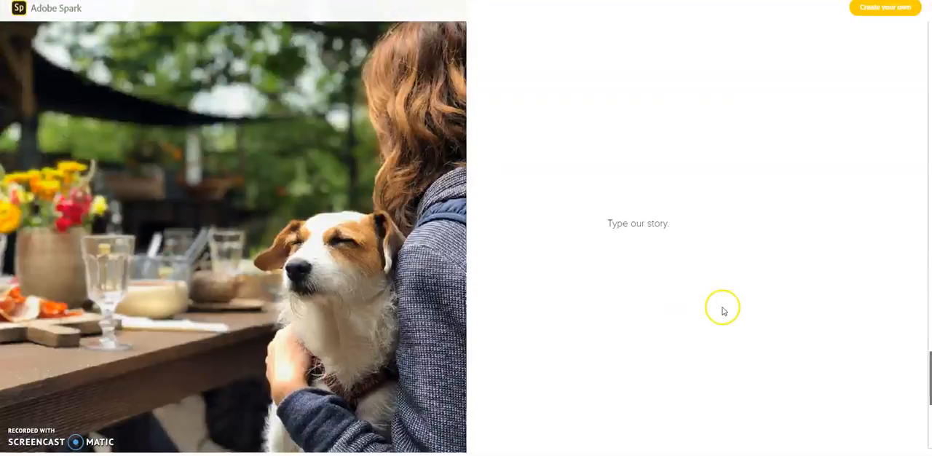
scroll(723, 312, "up", 10)
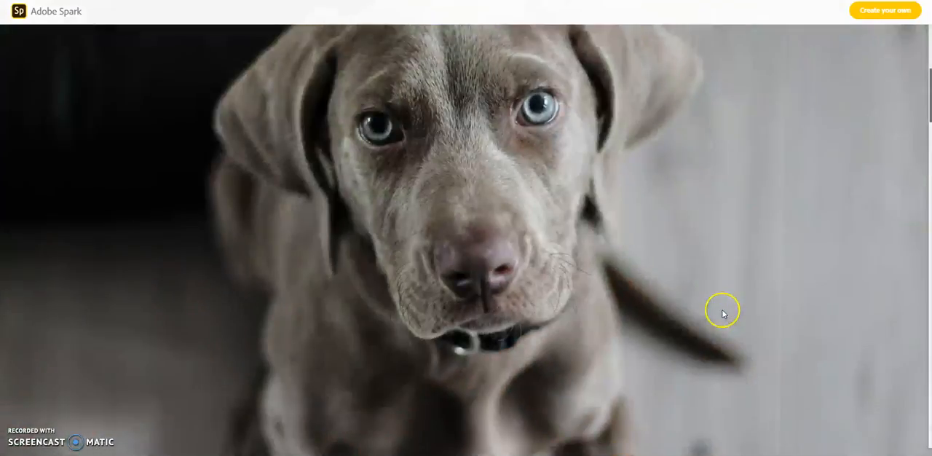
scroll(723, 313, "up", 5)
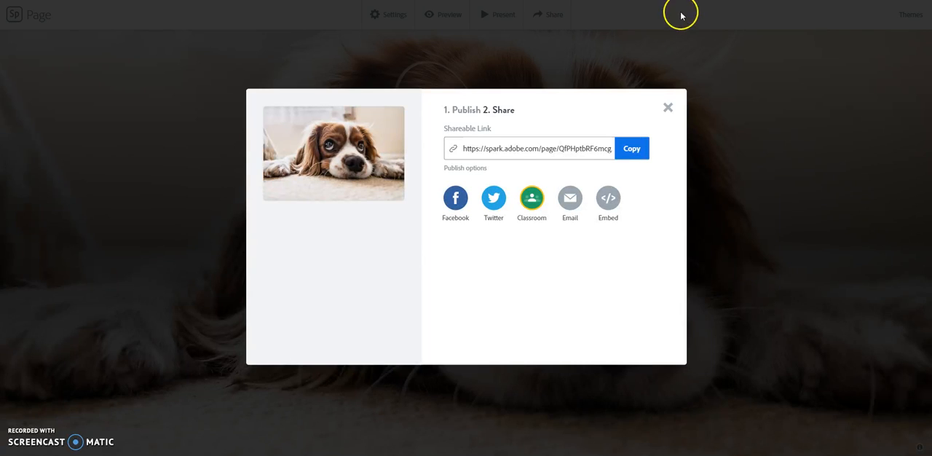
left_click(668, 108)
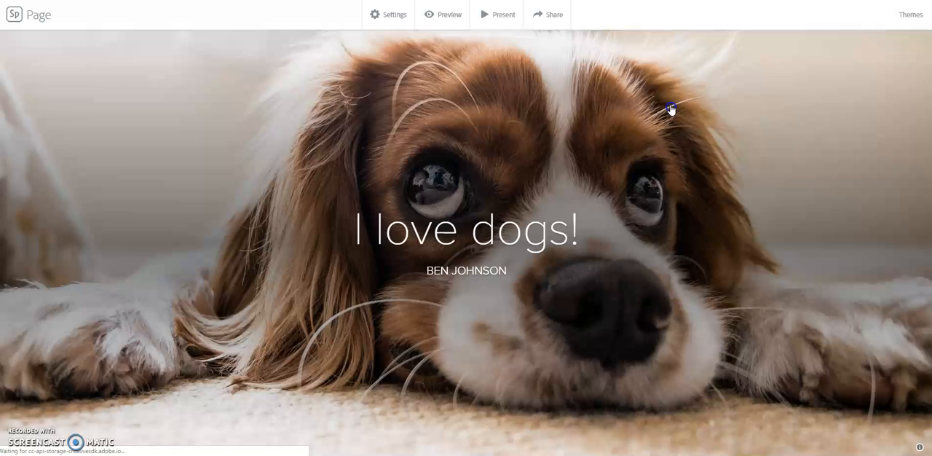
left_click(12, 16)
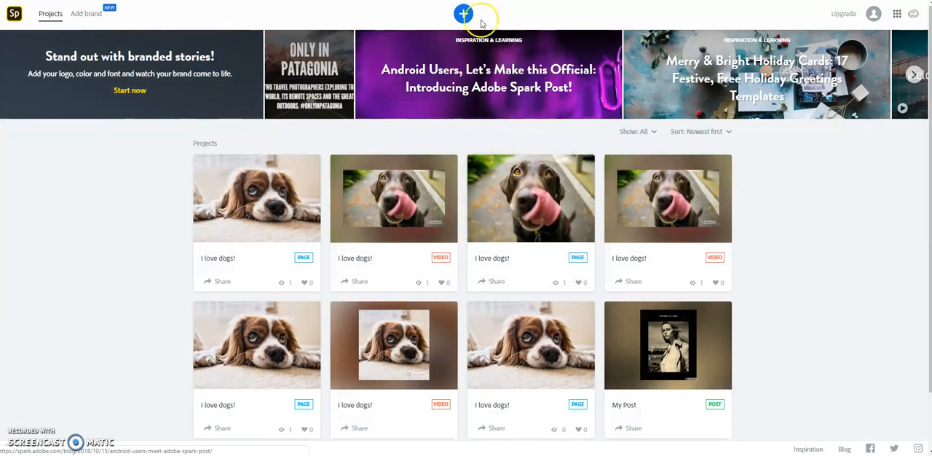
- Start a new project from the Slide Show video template
left_click(466, 14)
left_click(520, 46)
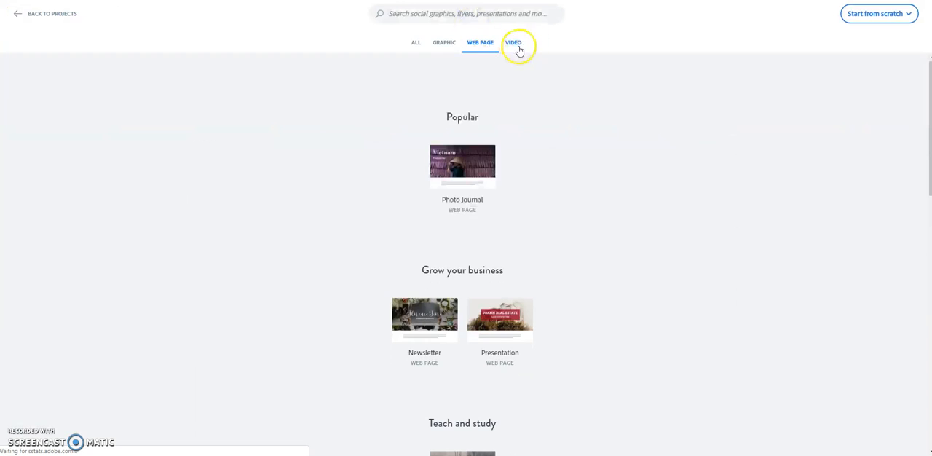
scroll(520, 160, "down", 8)
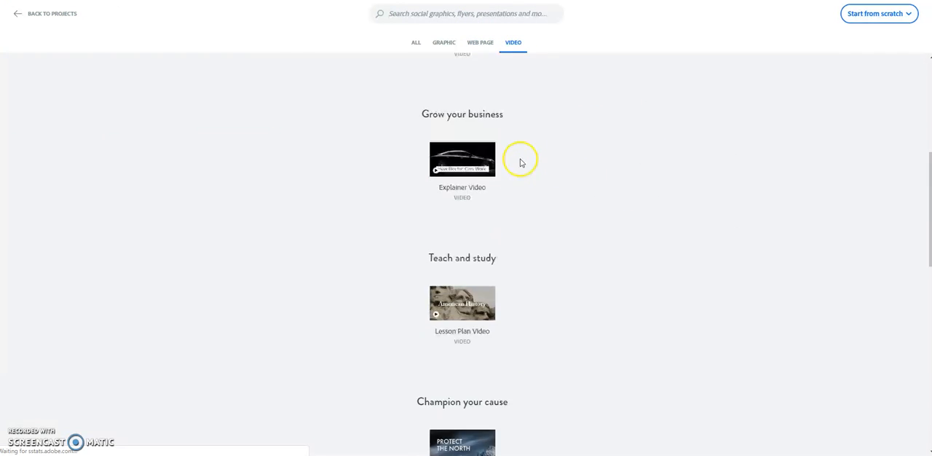
scroll(639, 238, "up", 8)
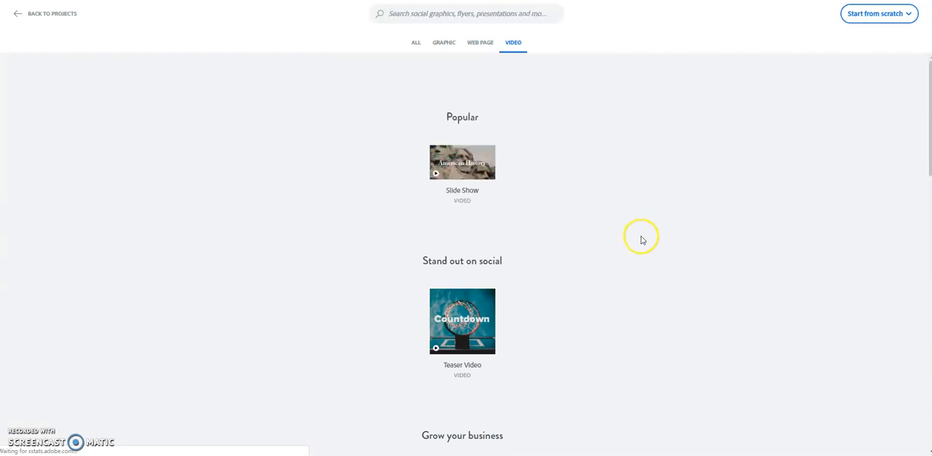
left_click(481, 172)
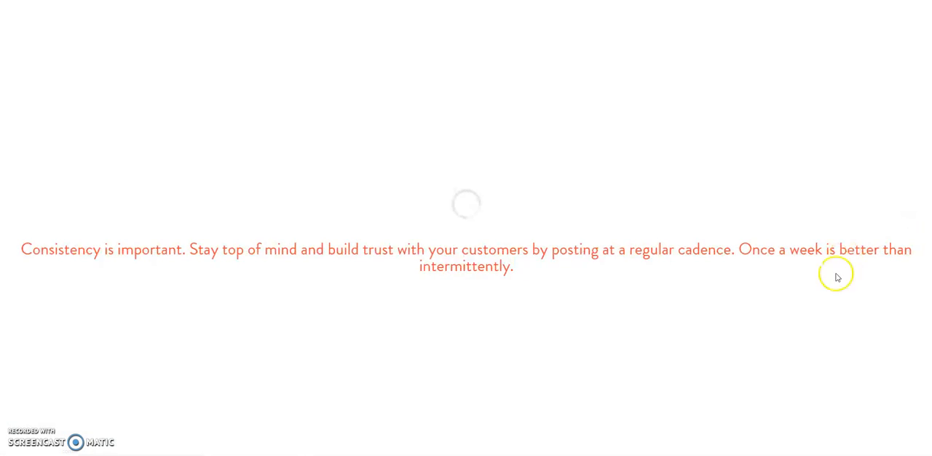
- Title the video "I love dogs", choose the Tell What Happened story template and dismiss the quick tips
type("I love dogs!")
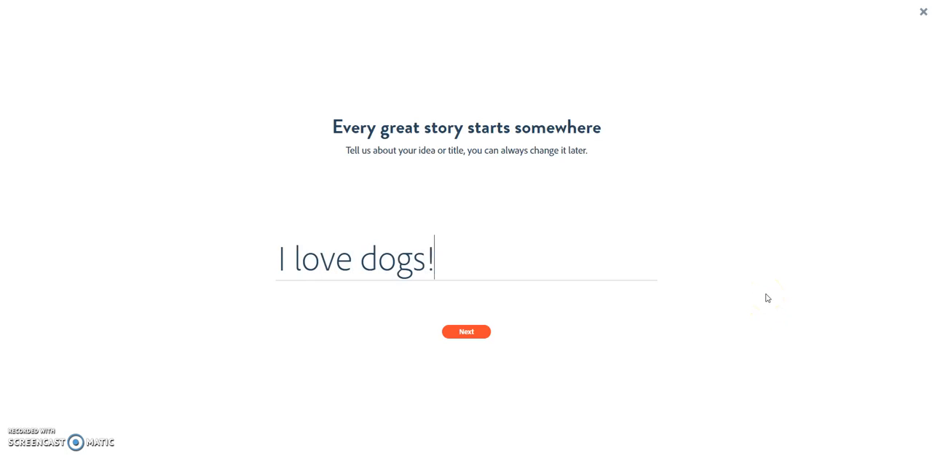
left_click(483, 331)
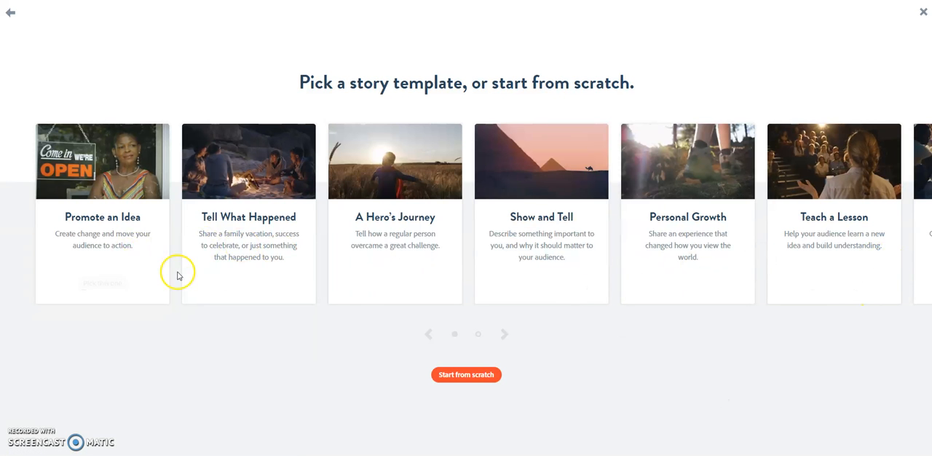
left_click(249, 282)
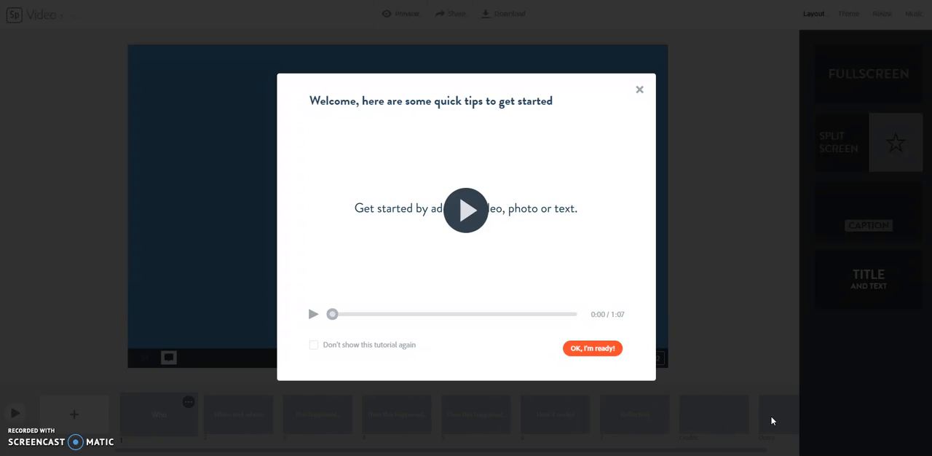
left_click(609, 349)
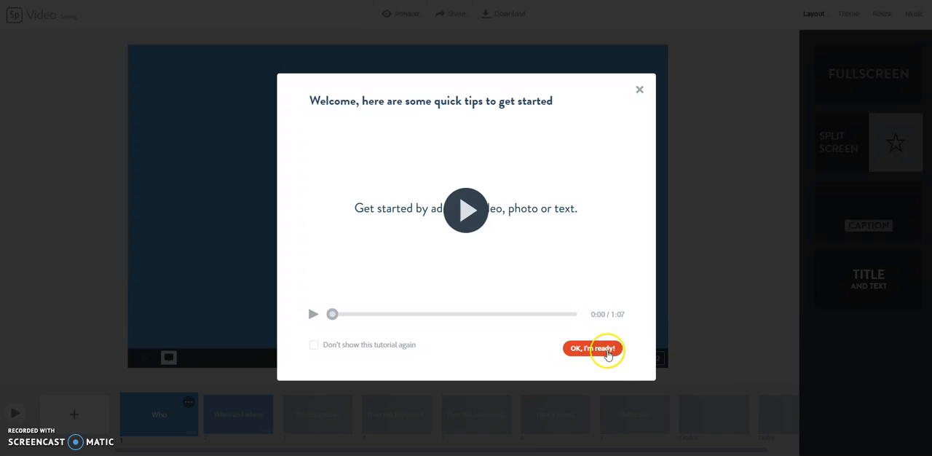
left_click(641, 88)
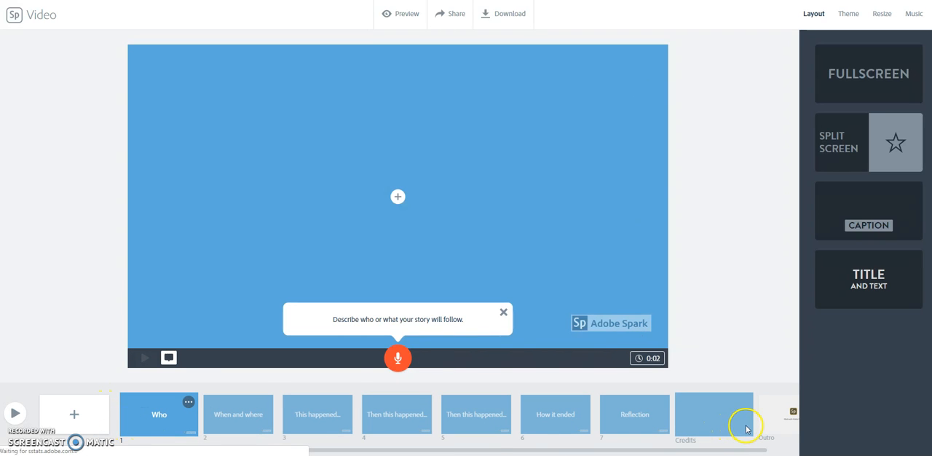
- Add the text "I love dogs!" to the first slide
left_click(158, 415)
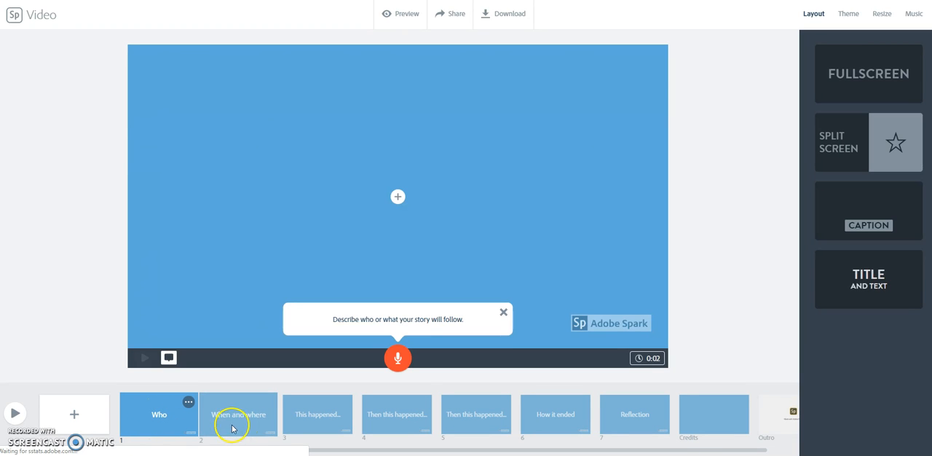
left_click(398, 197)
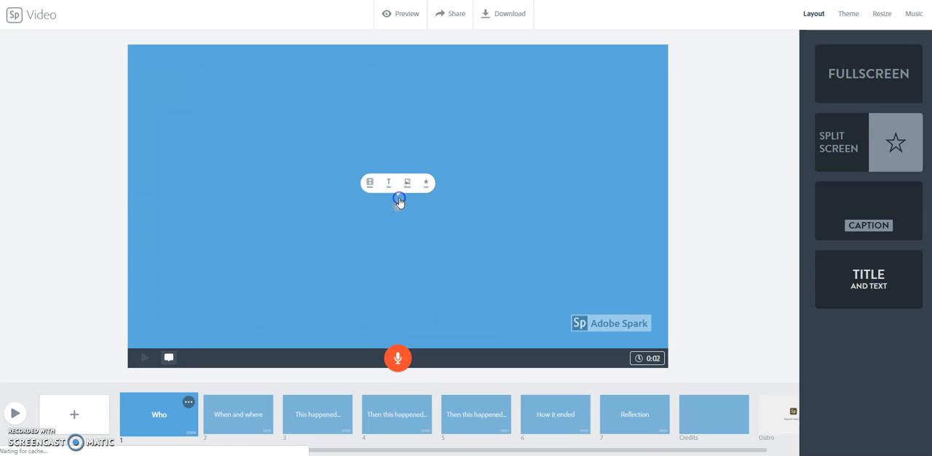
left_click(383, 163)
type("I love dogs!")
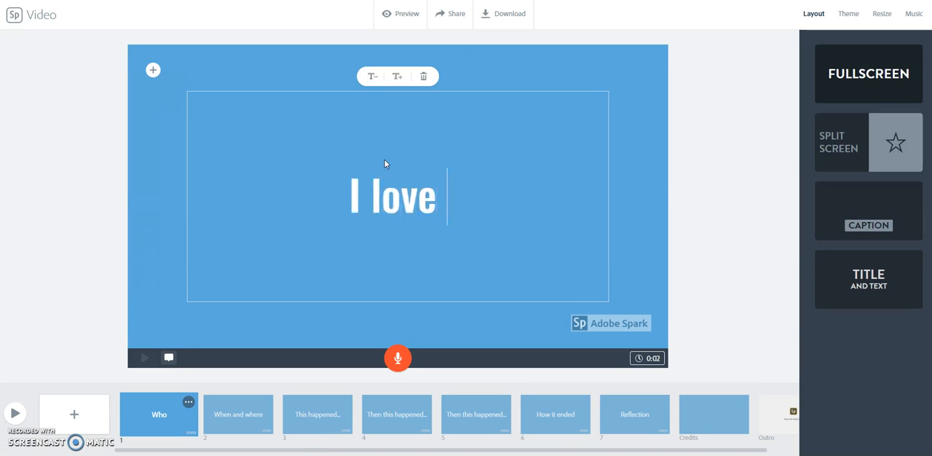
left_click(394, 179)
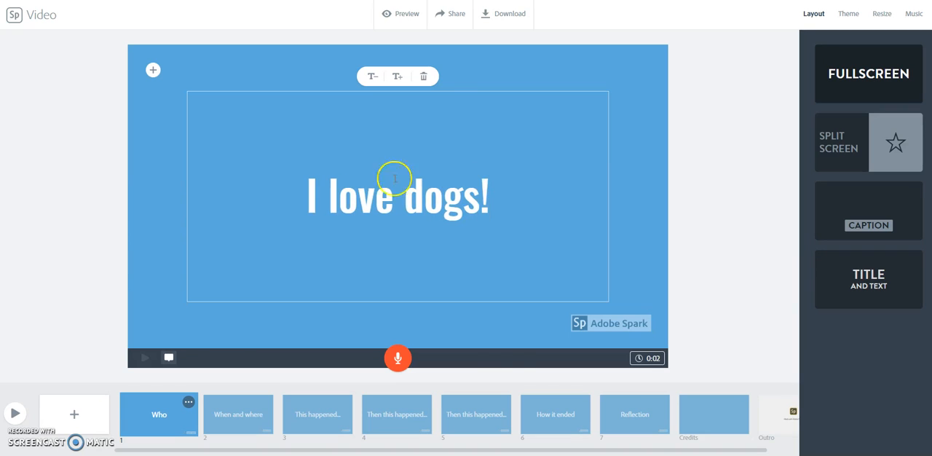
left_click(510, 344)
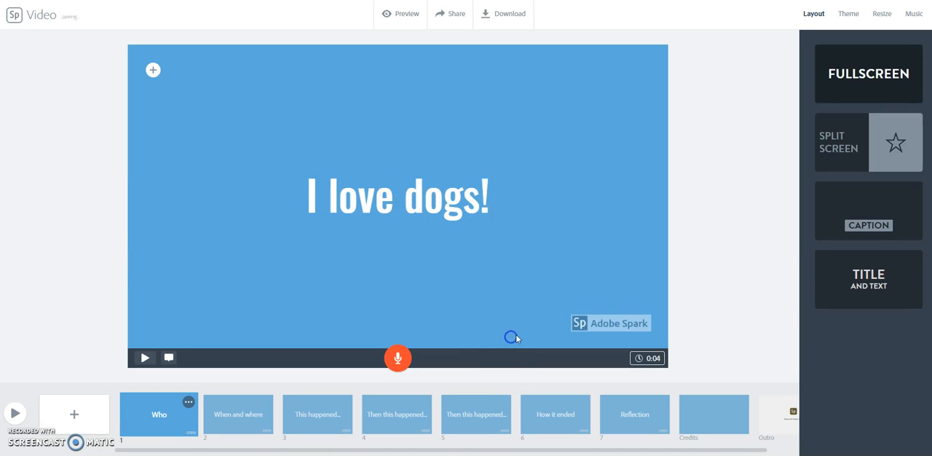
- Search the free photos for "dogs" and put the white puppy photo behind the first slide's text
left_click(153, 70)
left_click(230, 68)
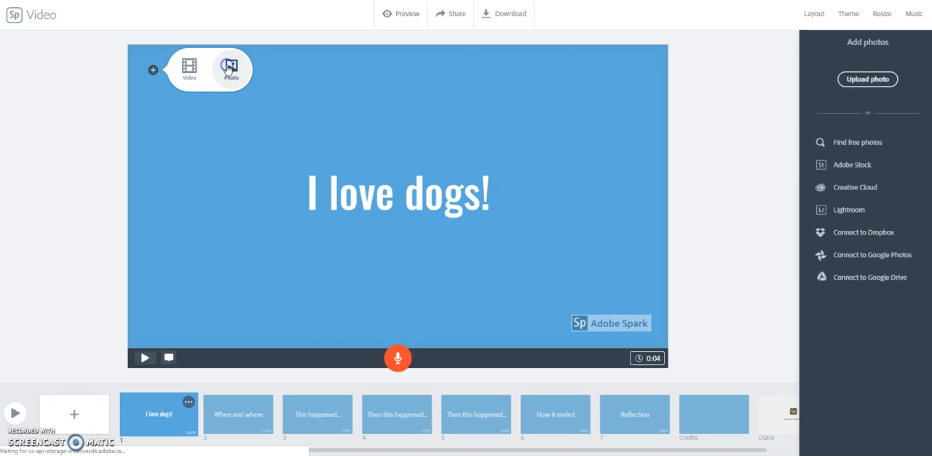
left_click(852, 143)
left_click(872, 71)
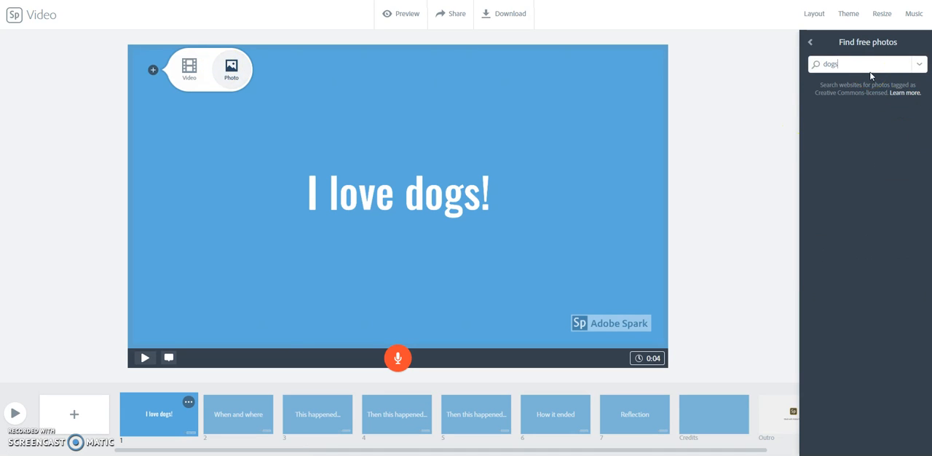
key("Return")
left_click(849, 140)
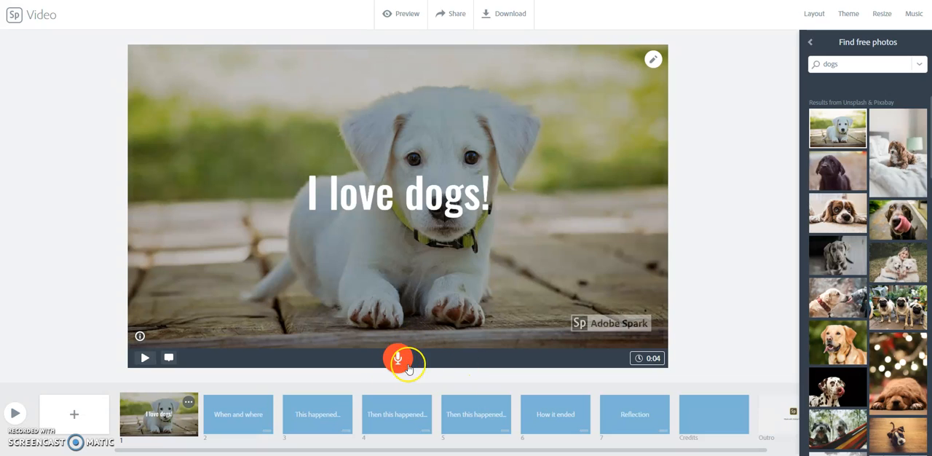
- Fill the second slide, "When and where", with the free photo of the grey puppy looking up
left_click(233, 410)
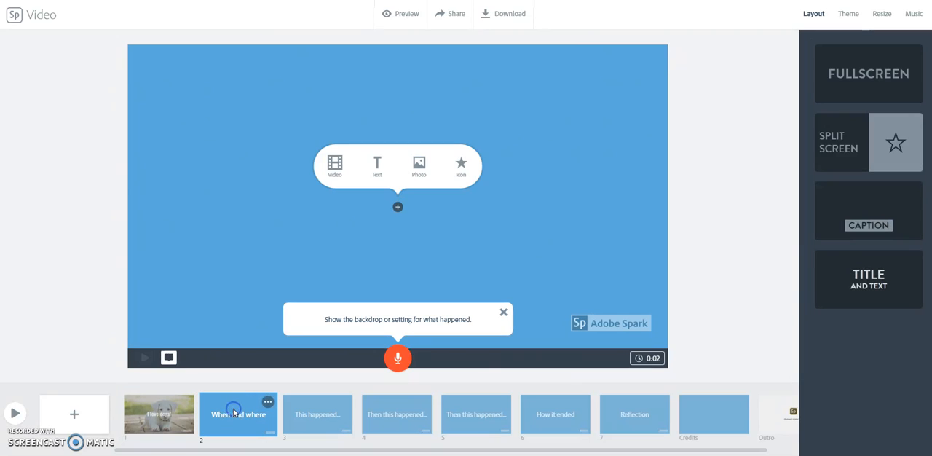
left_click(420, 163)
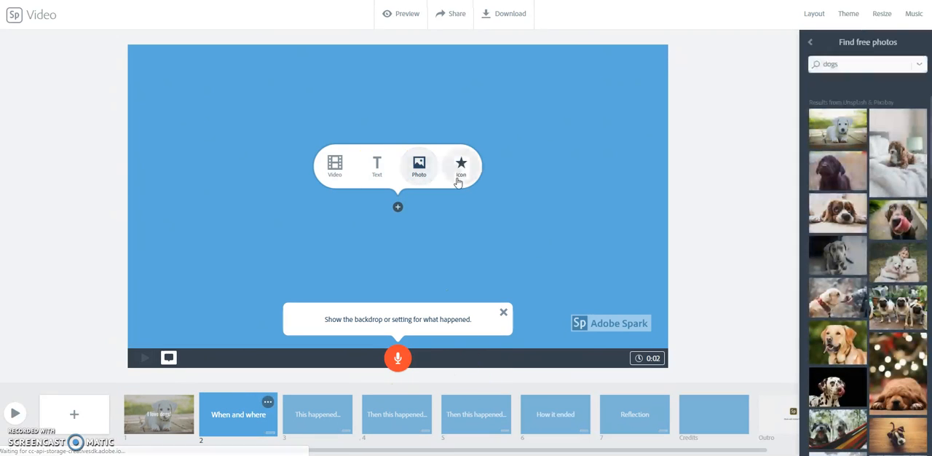
left_click(839, 253)
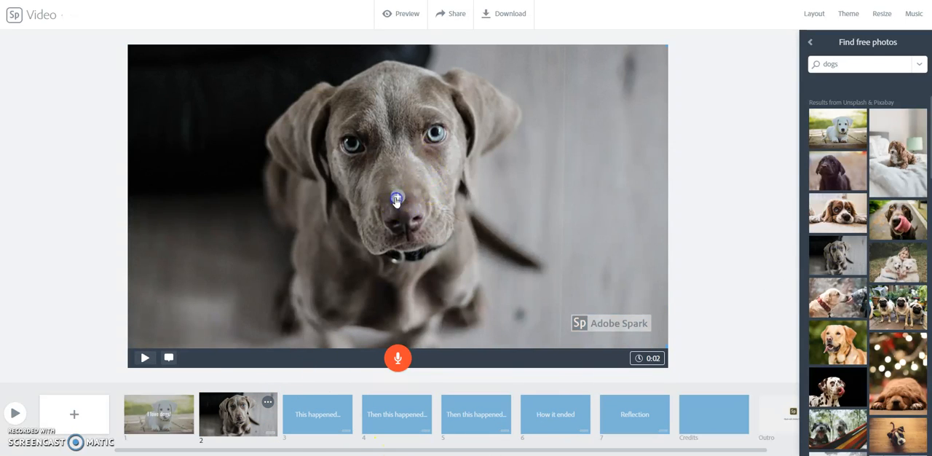
left_click(397, 197)
- Fill the third slide, "This happened...", with the free photo of the brown dog licking its nose
left_click(302, 417)
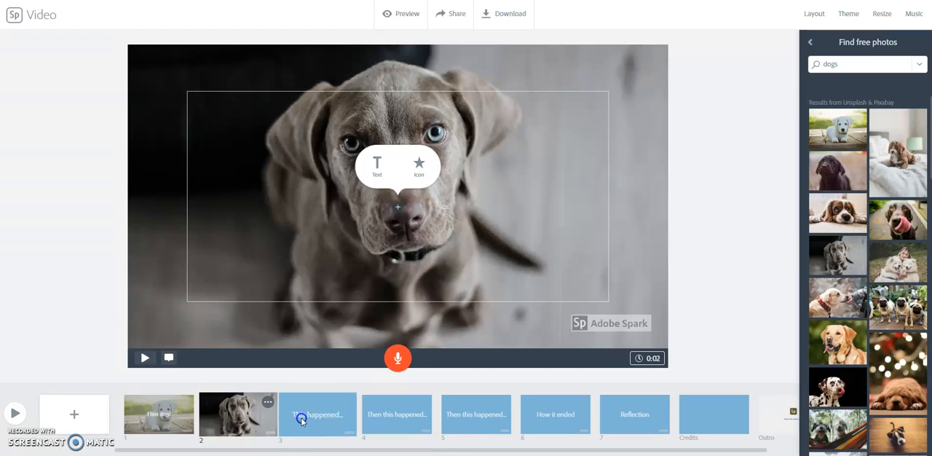
left_click(420, 164)
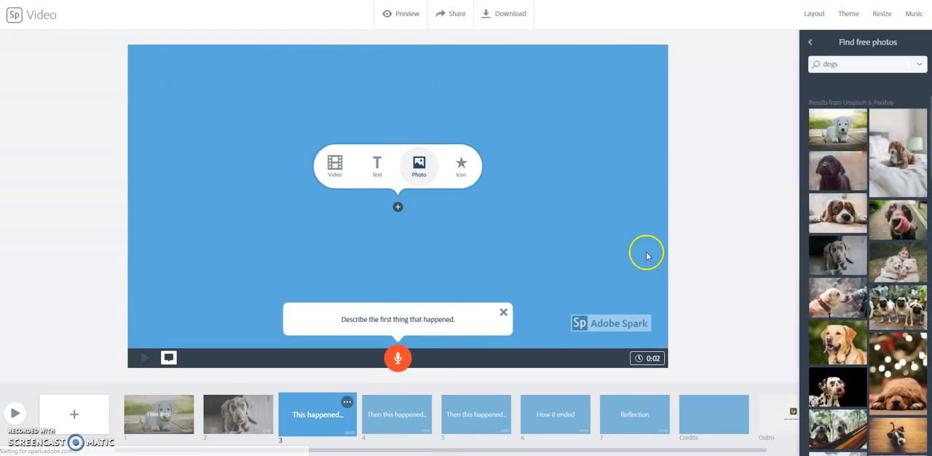
left_click(897, 228)
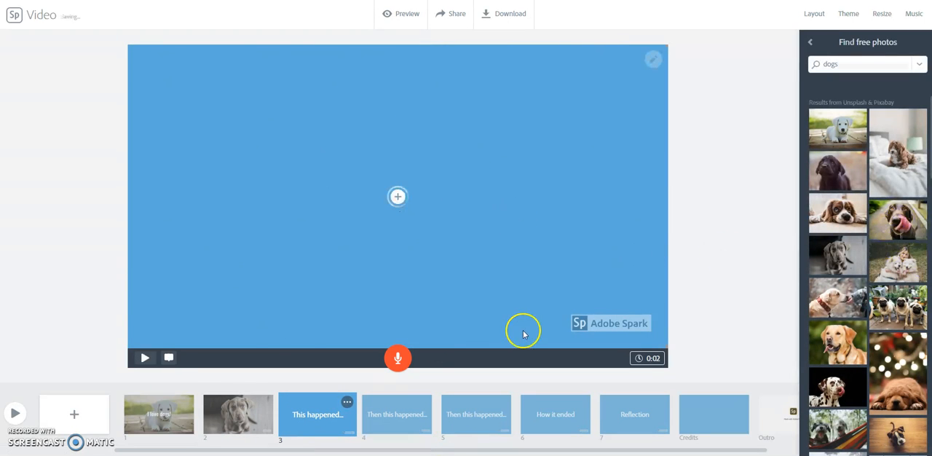
- Give the fourth slide the Split Screen layout and place the photo of the brown puppy on a bed in its right half
left_click(397, 420)
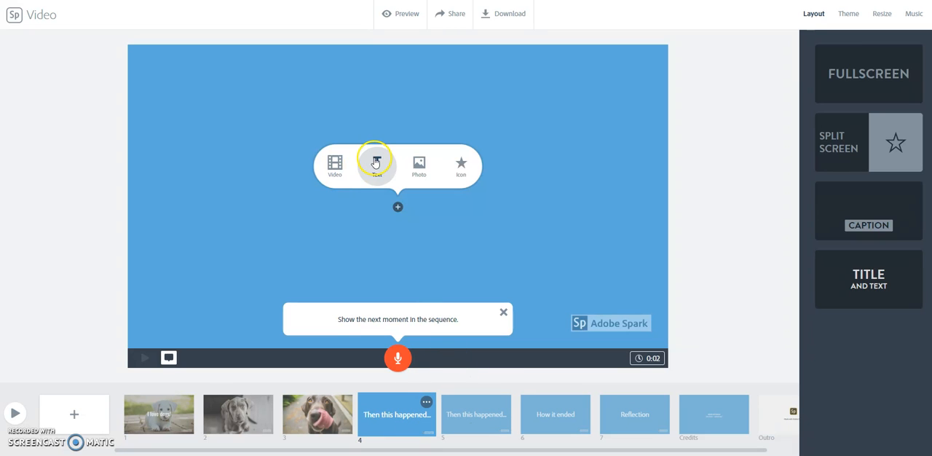
left_click(333, 165)
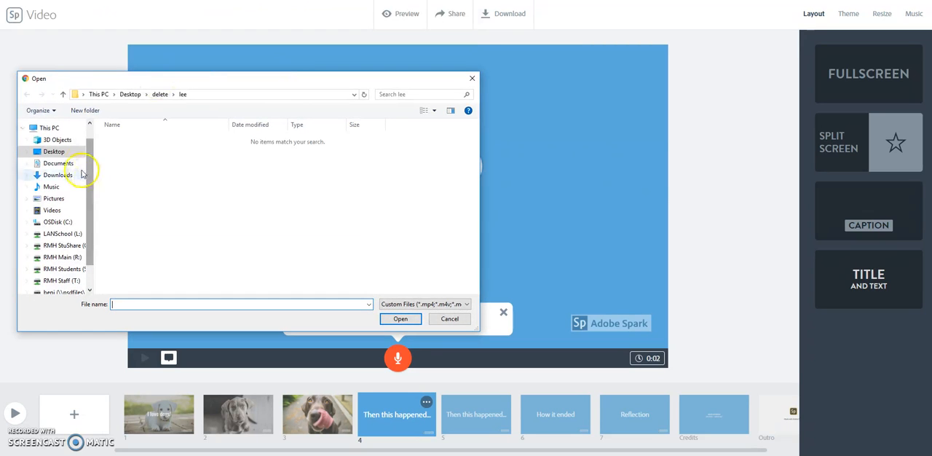
left_click(449, 319)
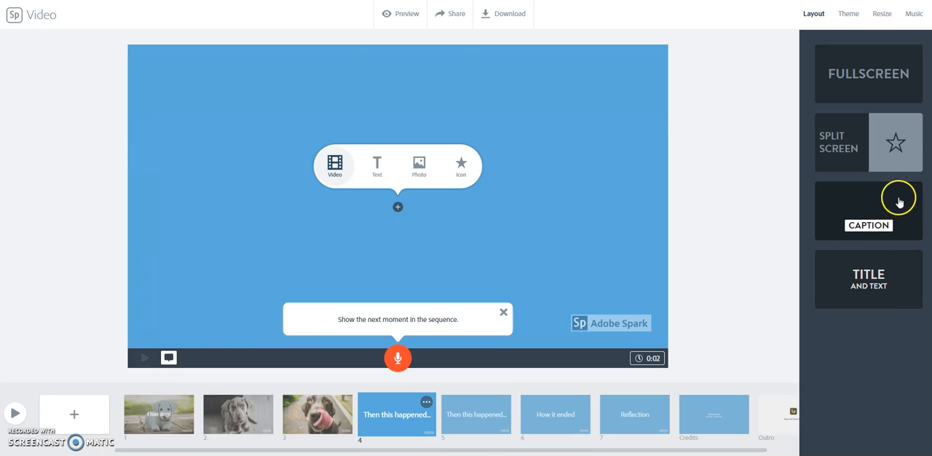
left_click(862, 153)
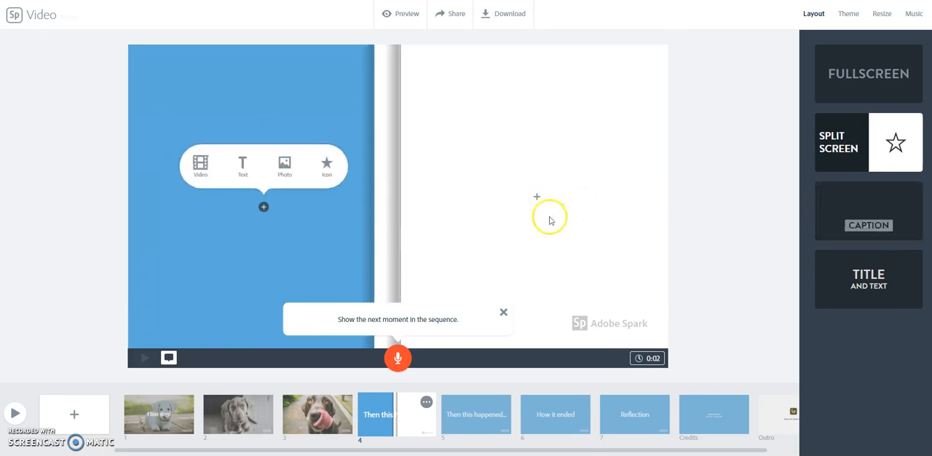
left_click(541, 198)
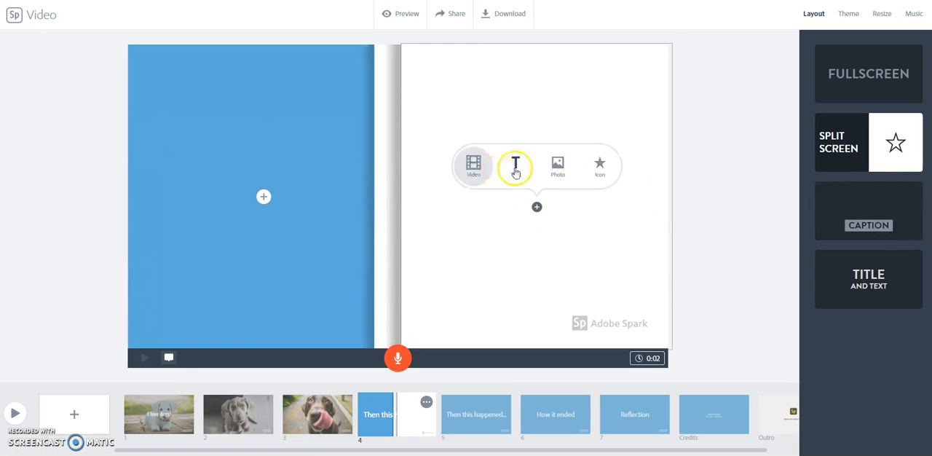
left_click(557, 164)
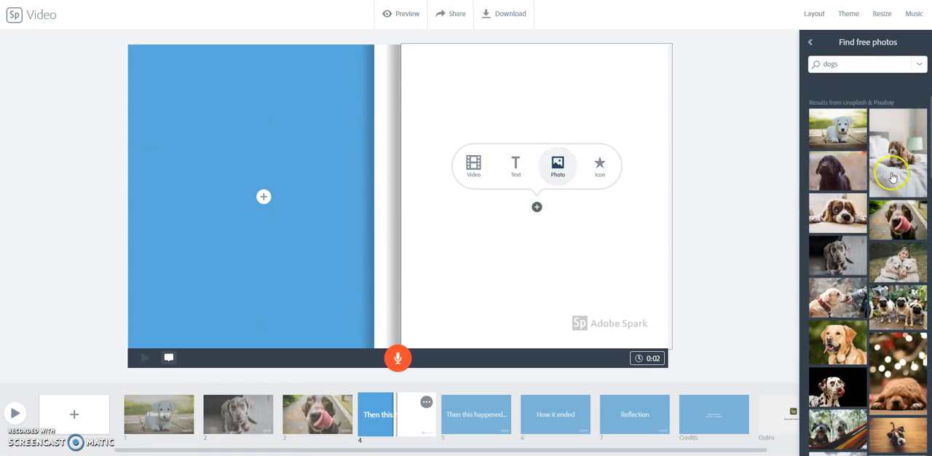
left_click(899, 163)
- Add the text "My dog Bandit!" to the blue half of the fourth slide, beside the brown puppy photo
left_click(263, 196)
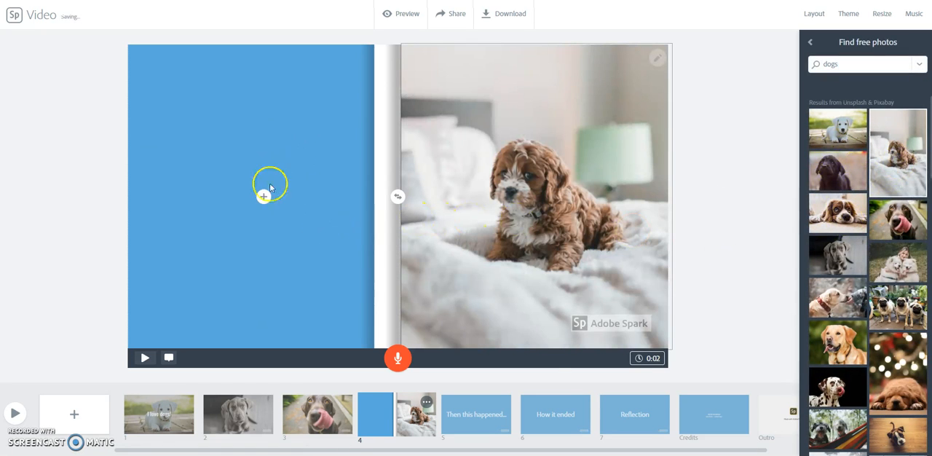
left_click(244, 166)
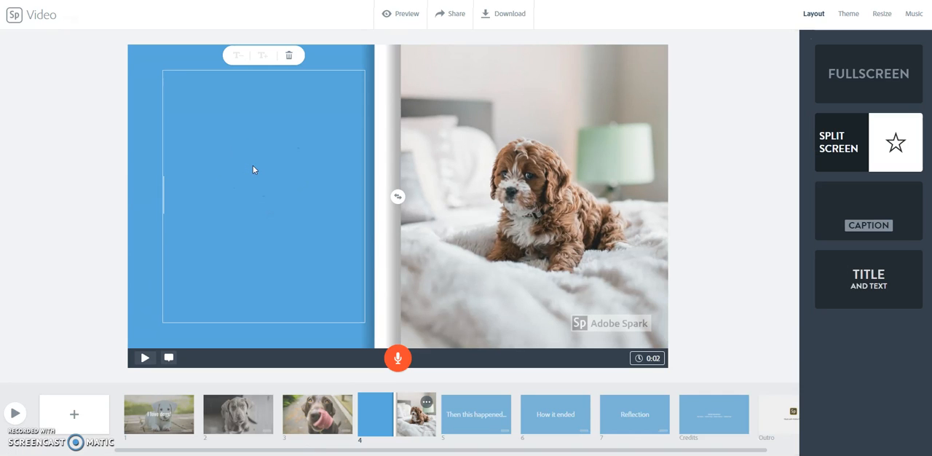
type("My dog")
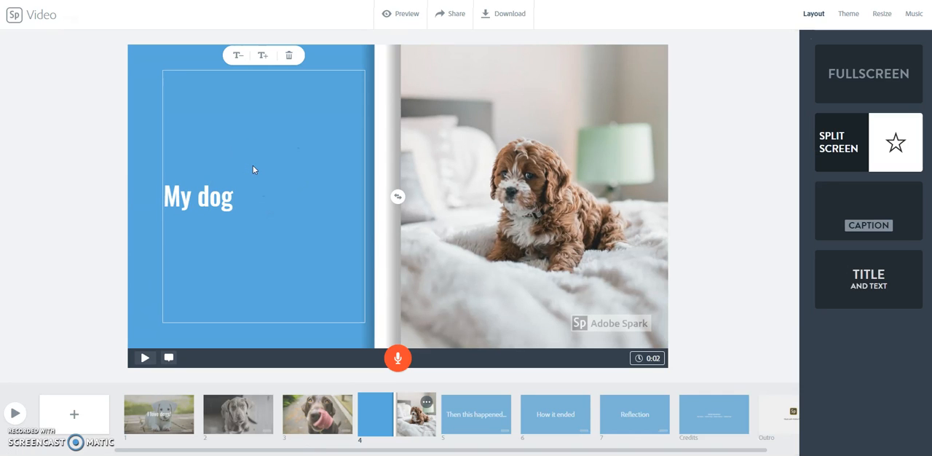
type(" Bandit!")
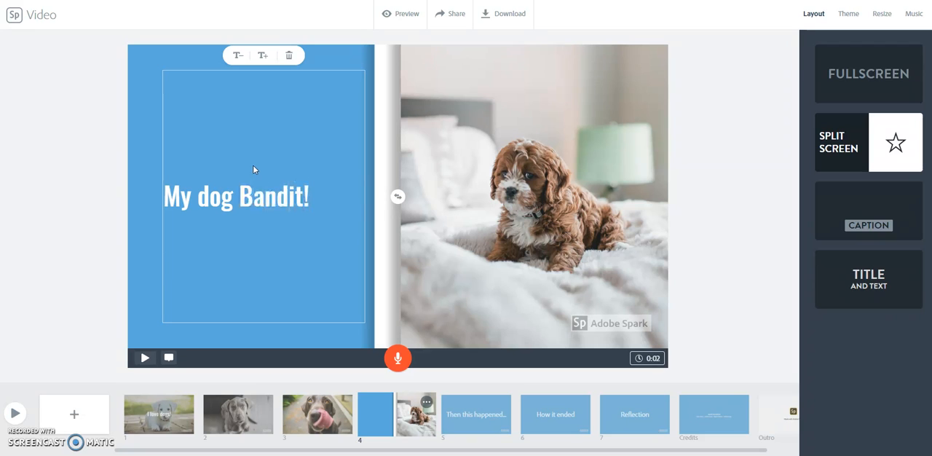
left_click(675, 306)
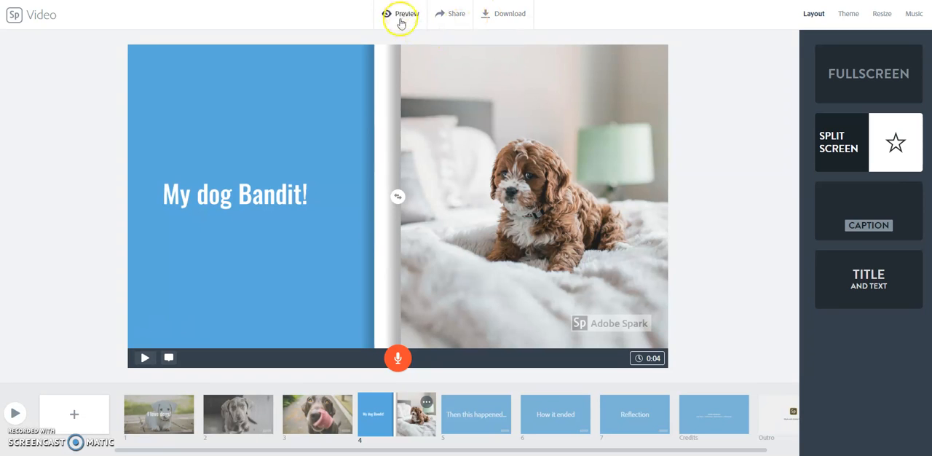
- Publish the "I love dogs!" video in the Education category with Get noticed turned off, and create its shareable link
left_click(455, 15)
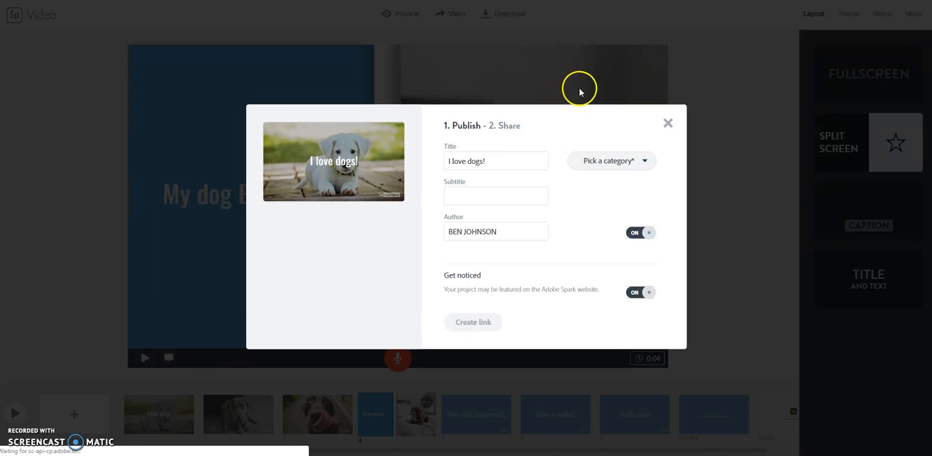
left_click(640, 294)
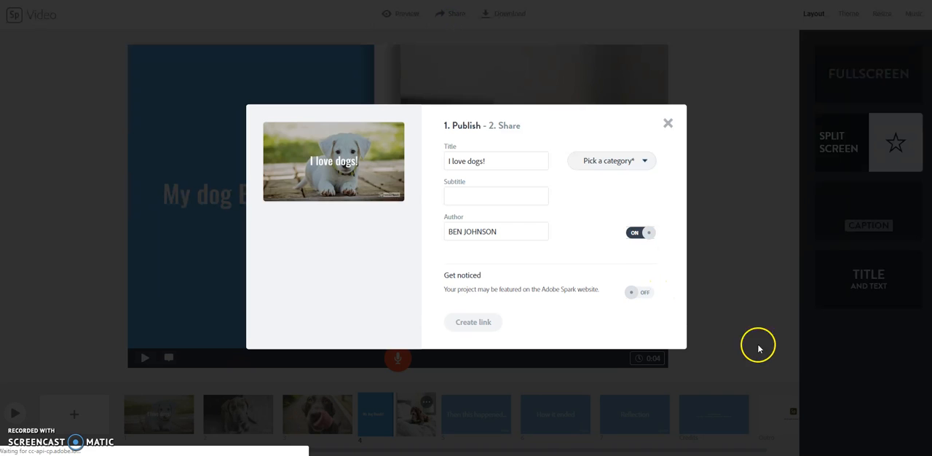
left_click(645, 166)
left_click(586, 214)
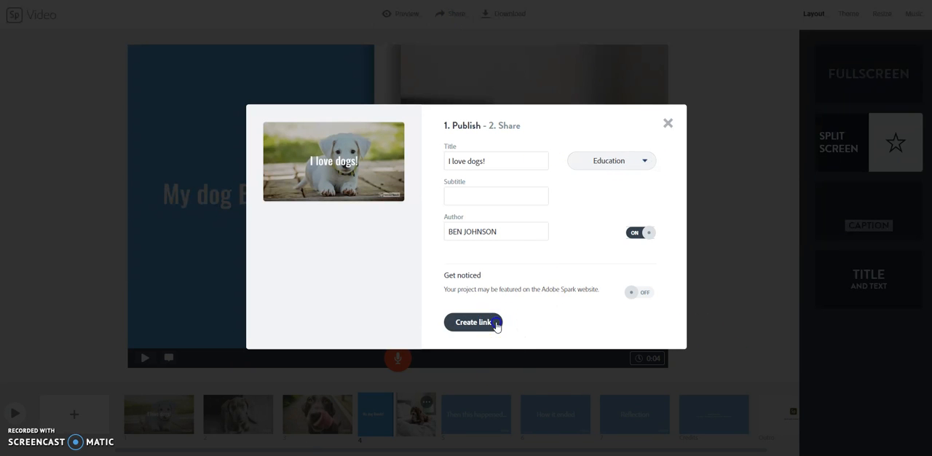
left_click(496, 323)
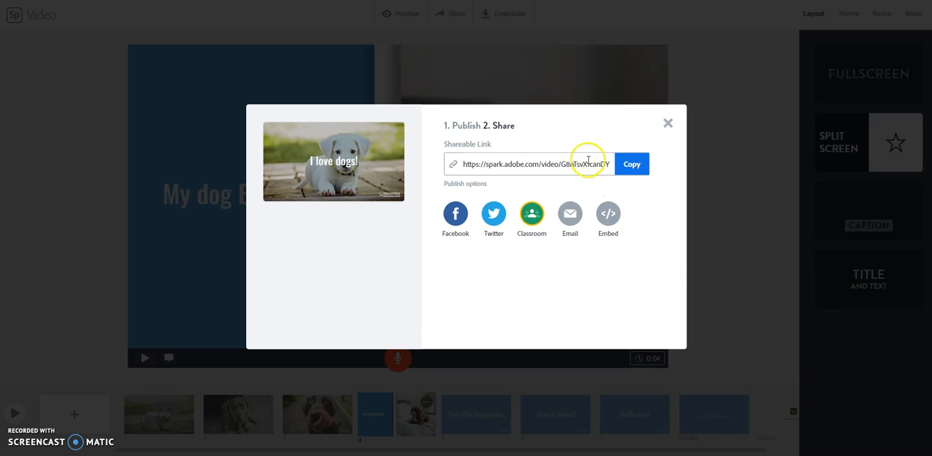
- Copy the video's shareable link, open it in a new browser tab and play the published video
left_click(559, 159)
right_click(558, 158)
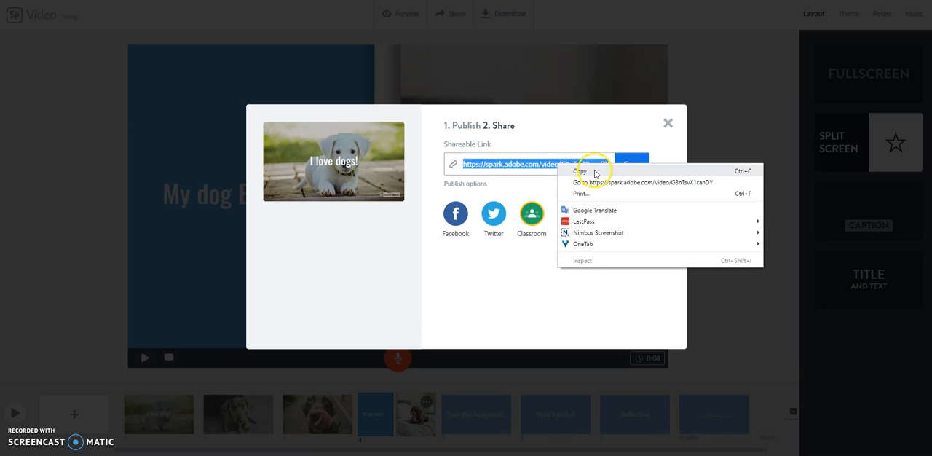
left_click(588, 174)
key("ctrl+t")
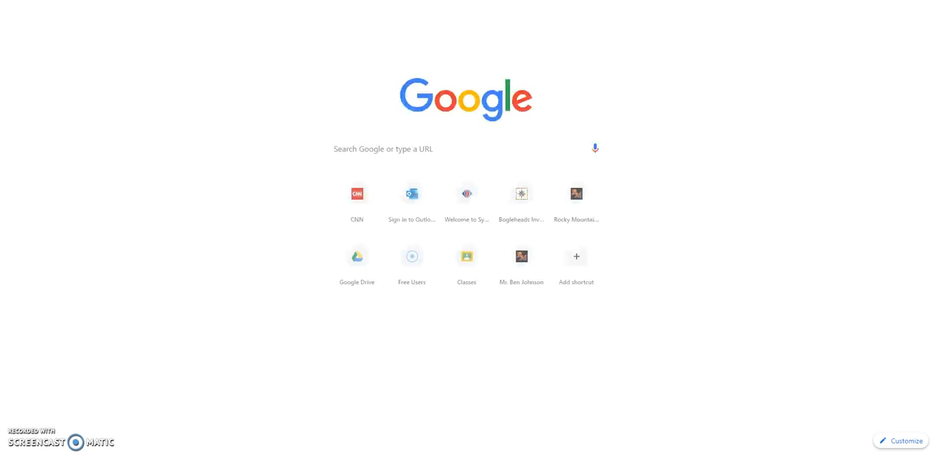
key("ctrl+v")
key("Return")
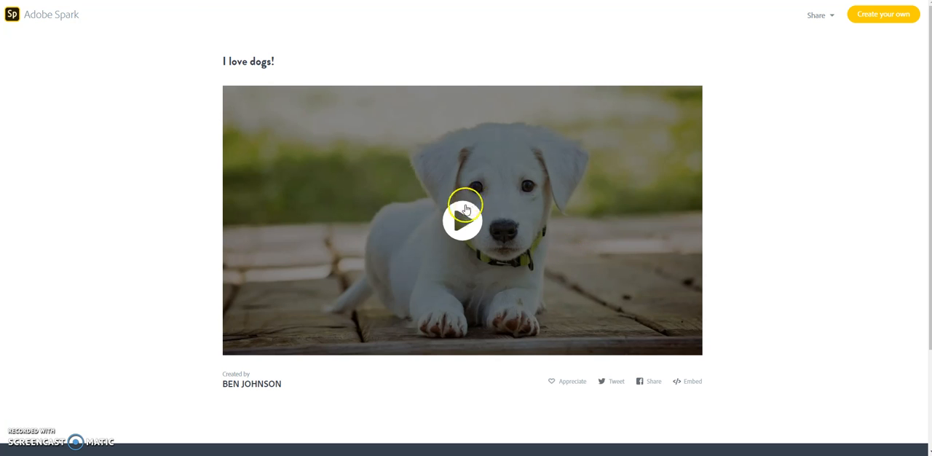
left_click(467, 226)
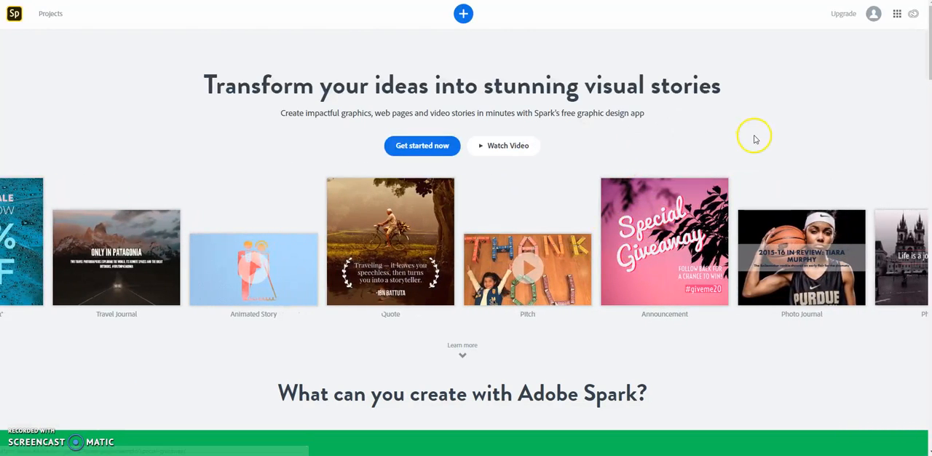
- Reopen the newest "I love dogs!" video from the saved projects and dismiss the quick tips
scroll(524, 77, "down", 3)
scroll(528, 76, "up", 3)
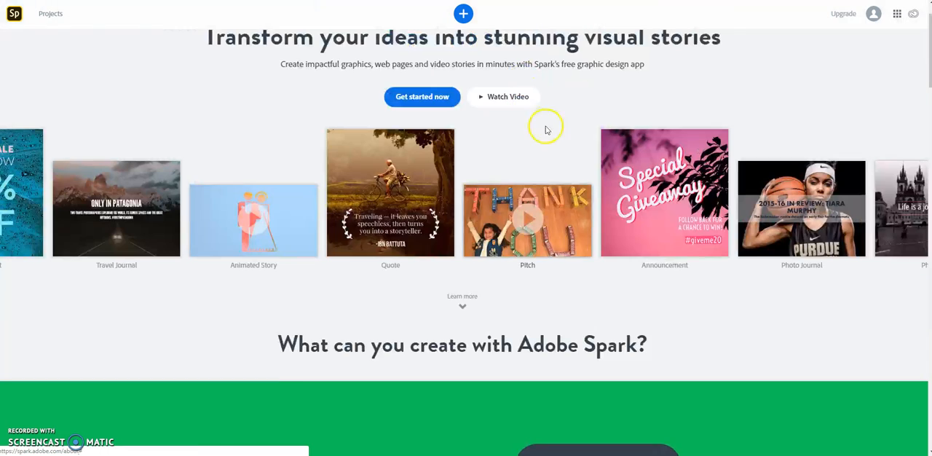
left_click(52, 17)
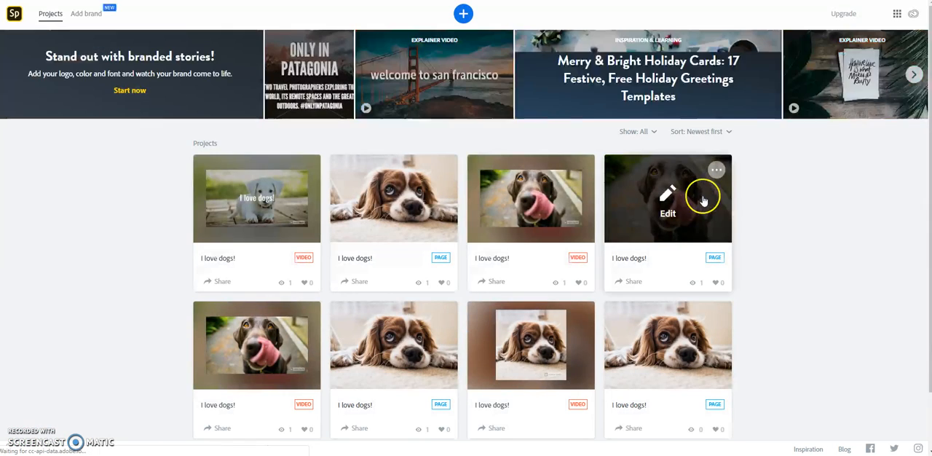
left_click(275, 206)
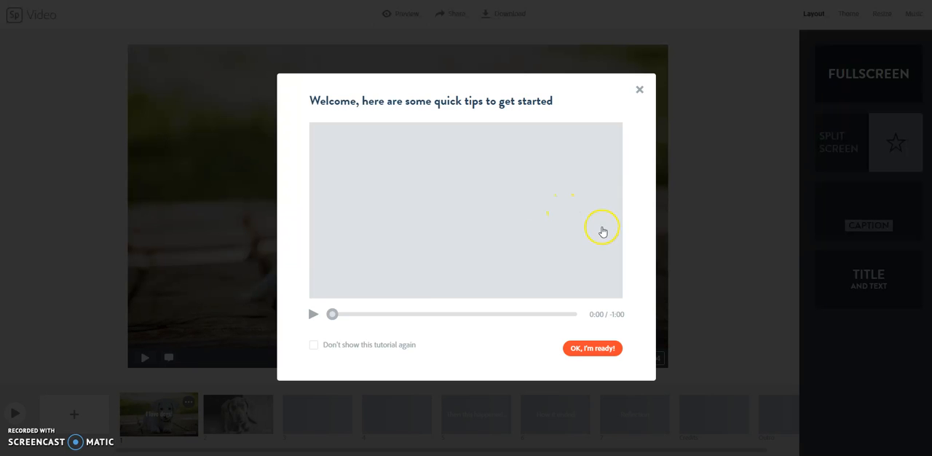
left_click(640, 90)
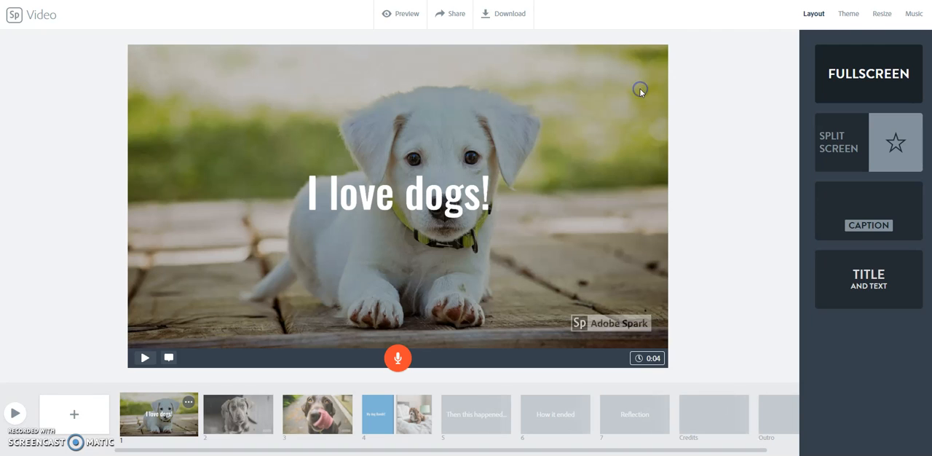
- Preview Old Country Accordion and choose it as the video's background music, then adjust the music volume
left_click(915, 17)
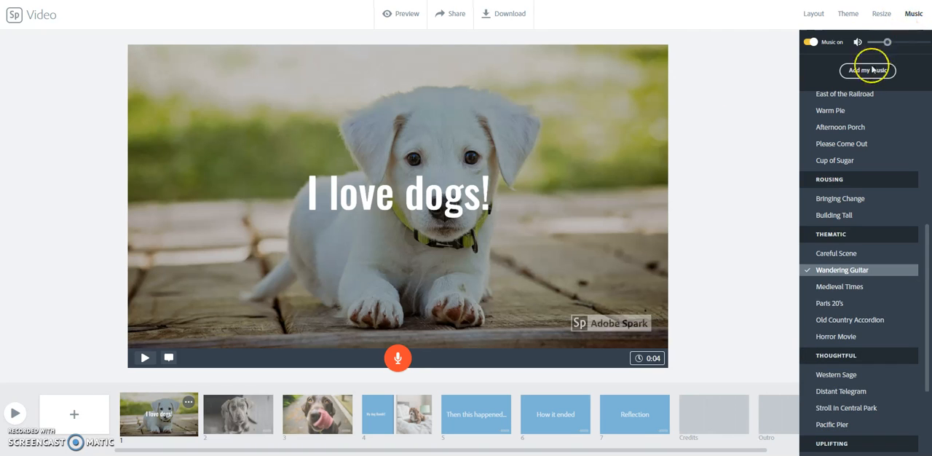
scroll(808, 153, "down", 2)
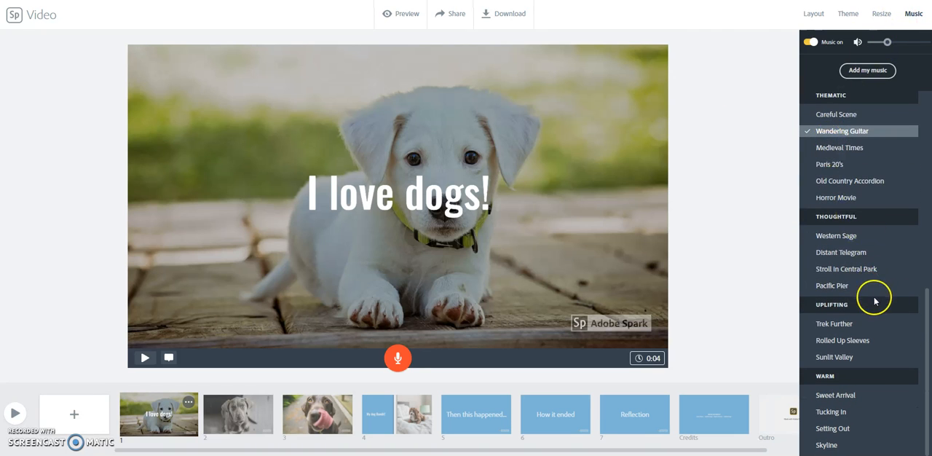
left_click(886, 137)
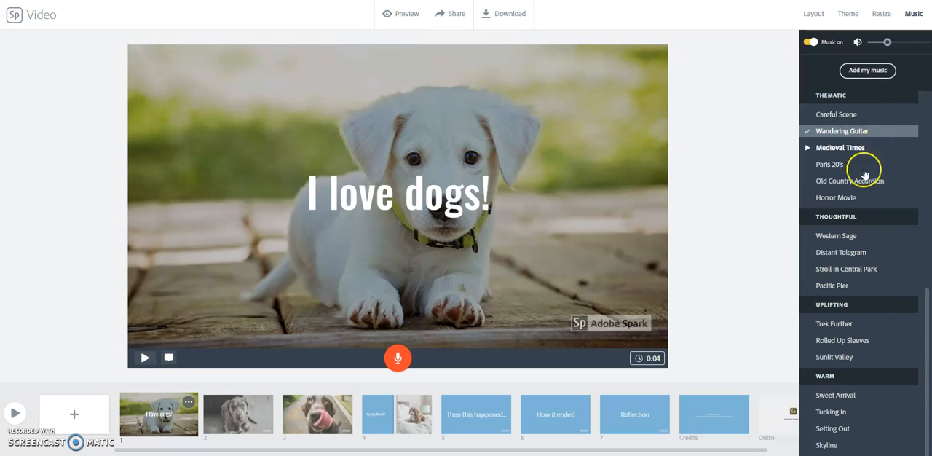
left_click(808, 182)
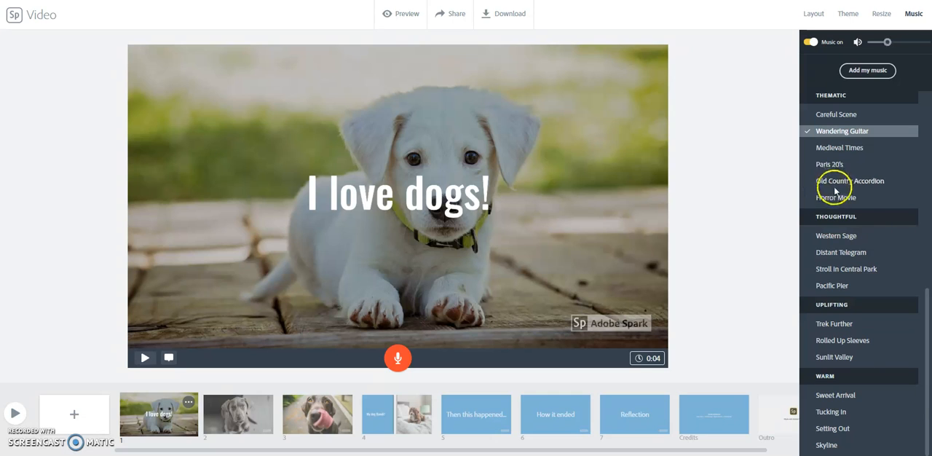
left_click(871, 184)
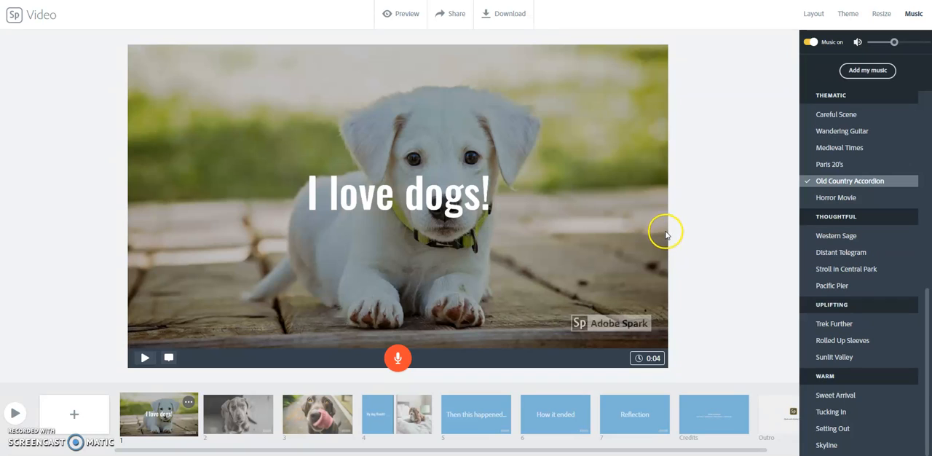
left_click(878, 44)
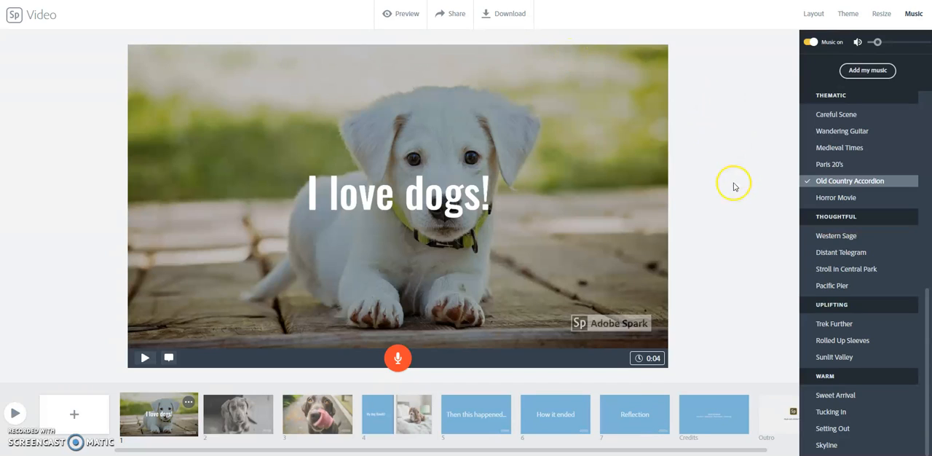
- Search Google for "psd edtech" in a new browser tab and open the Tech Help Tutorials on the PSD EdTech site
key("ctrl+t")
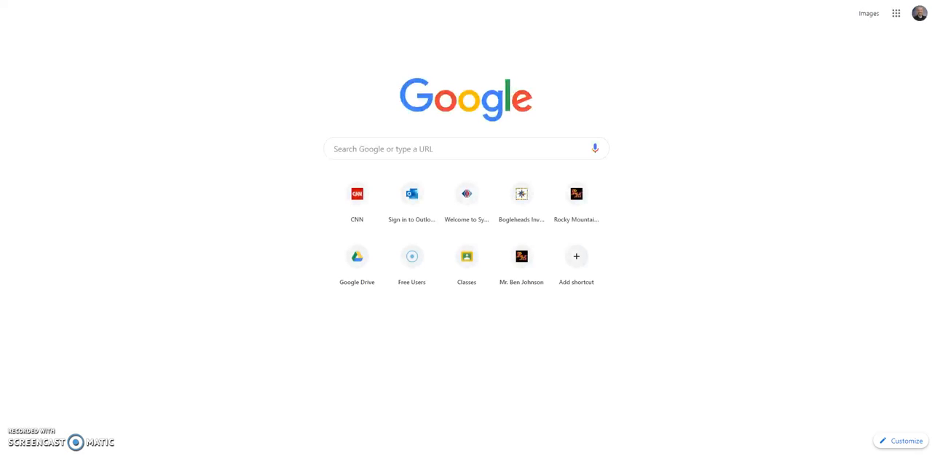
type("psd")
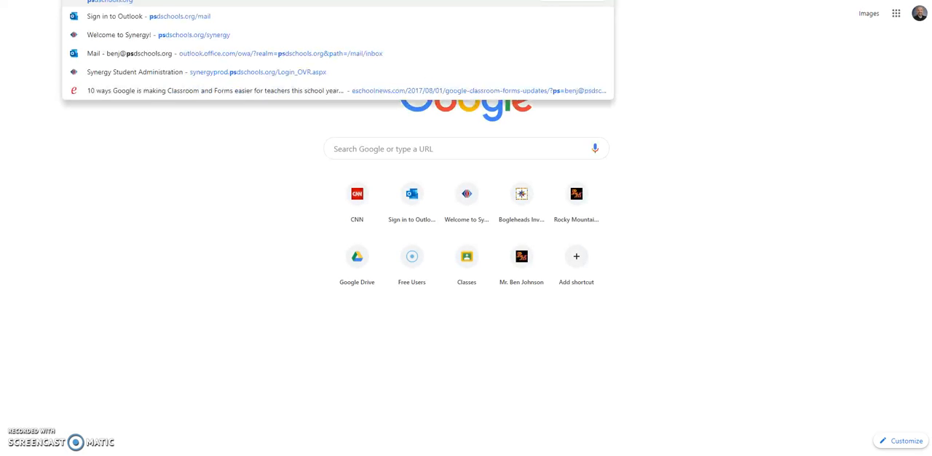
type(" edtech")
key("Return")
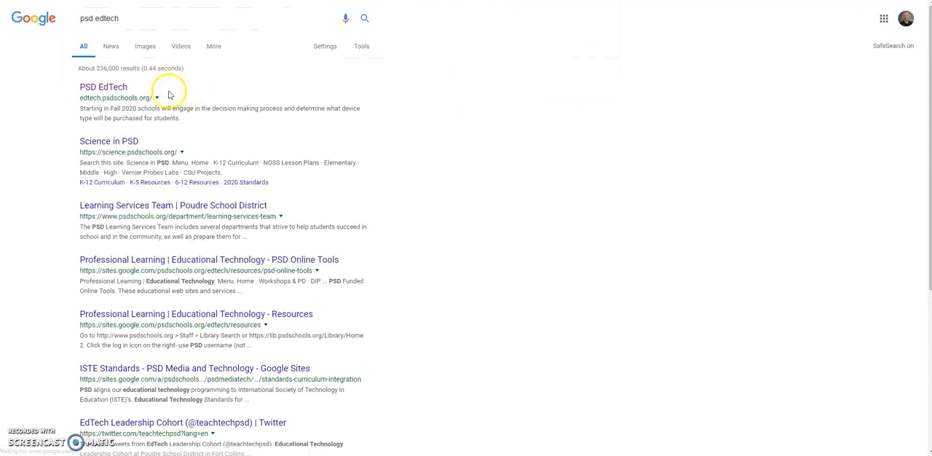
left_click(109, 87)
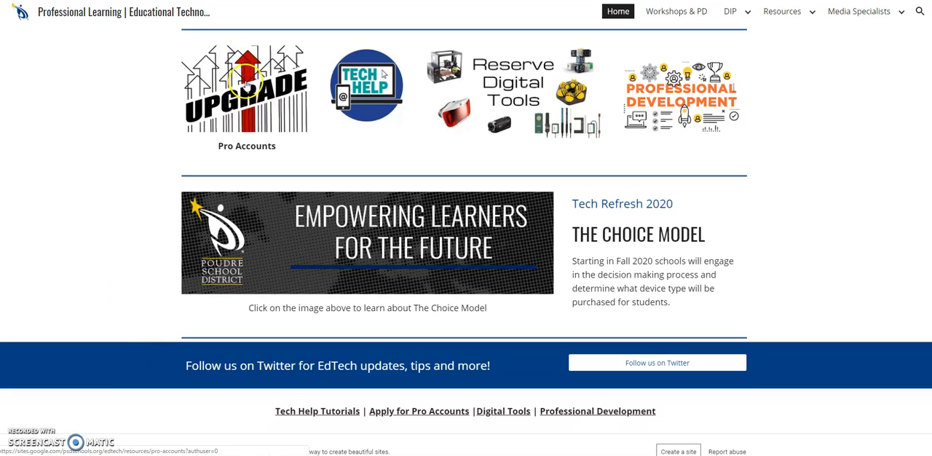
left_click(366, 101)
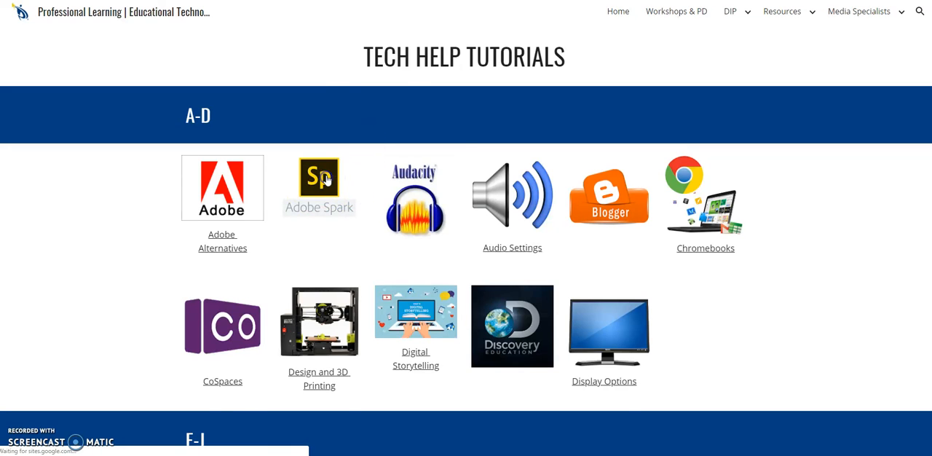
- Examine the Adobe Spark tutorial's account request instructions, including the student email spreadsheet and the help desk ticket for licenses
scroll(794, 203, "down", 1)
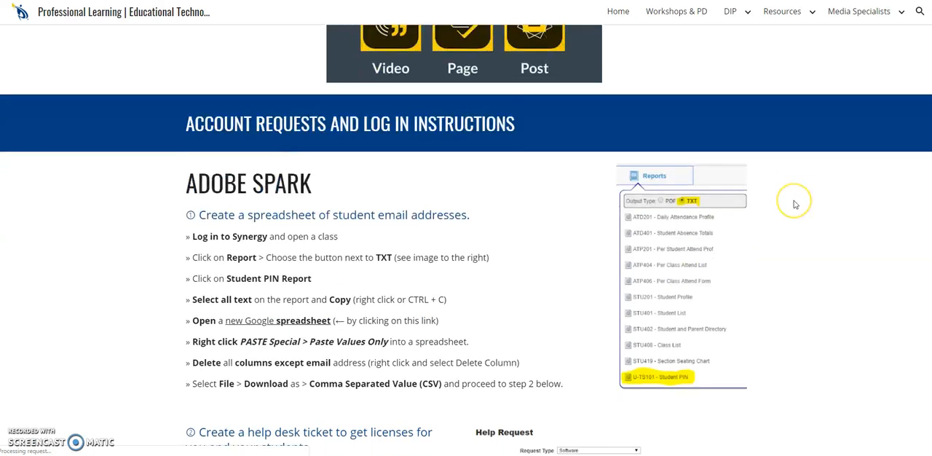
scroll(795, 204, "down", 1)
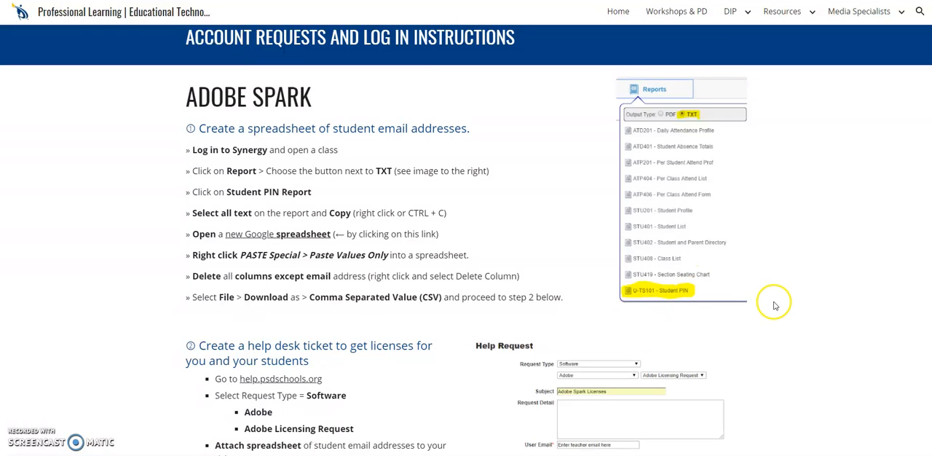
scroll(777, 306, "down", 3)
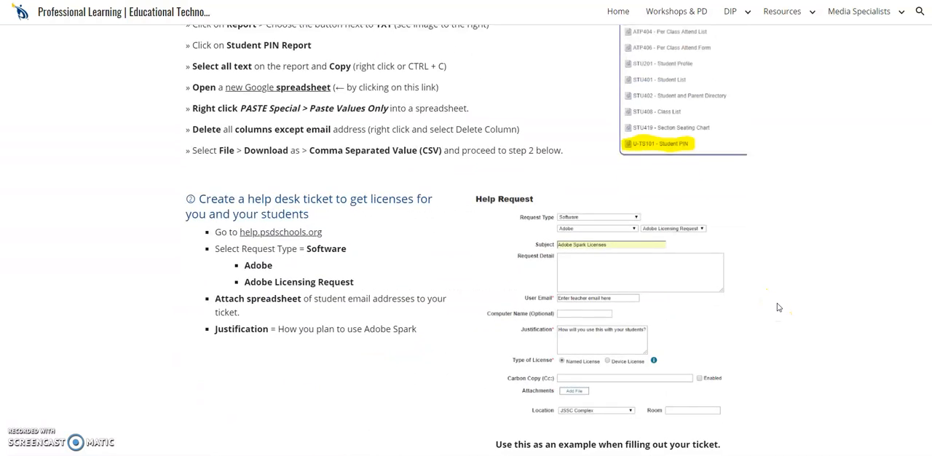
scroll(777, 306, "down", 2)
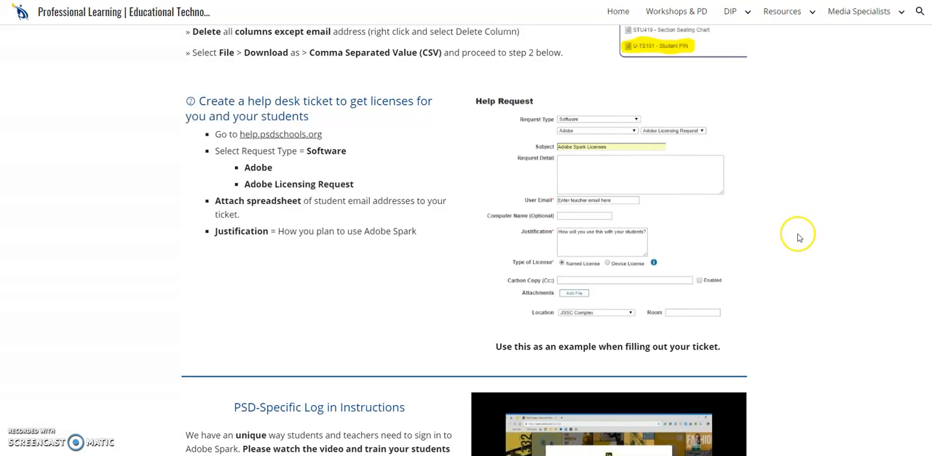
scroll(801, 242, "down", 1)
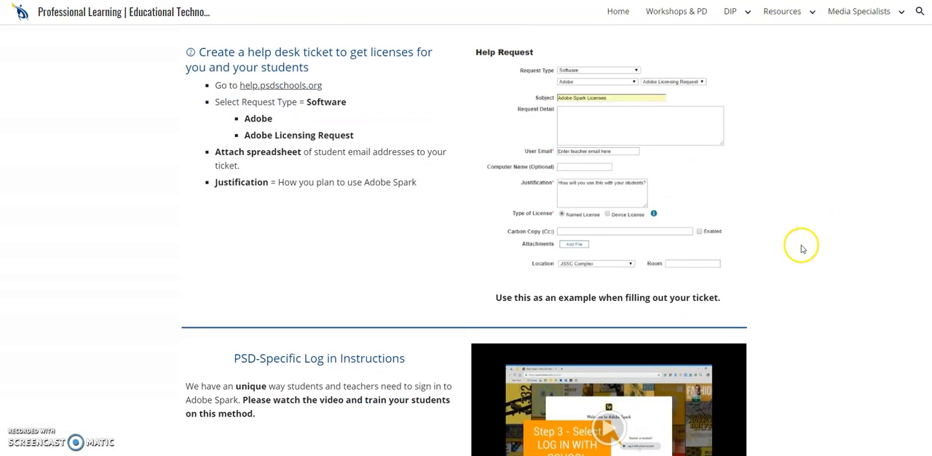
scroll(801, 248, "up", 2)
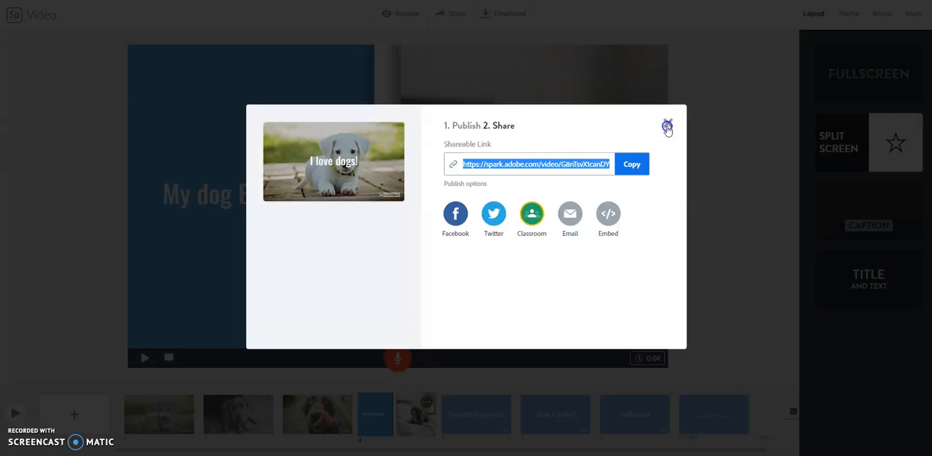
- Return to the Adobe Spark video editor, close the share dialog and go back to the list of projects
left_click(668, 124)
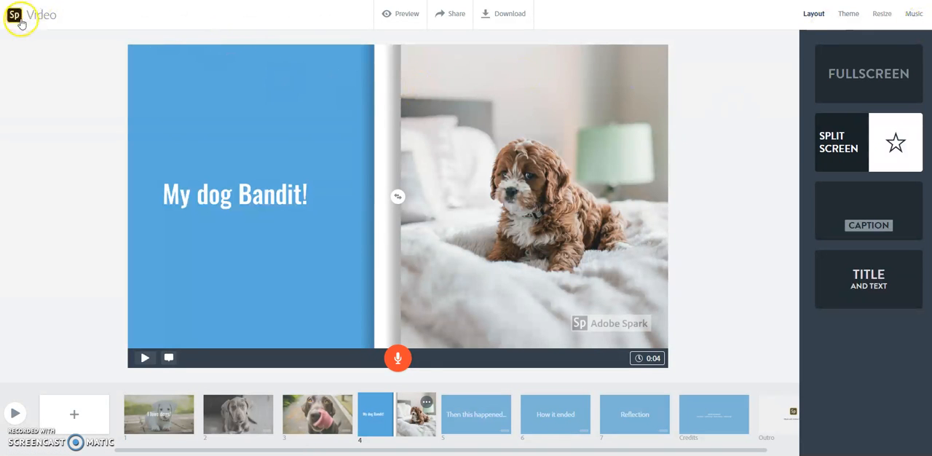
left_click(21, 23)
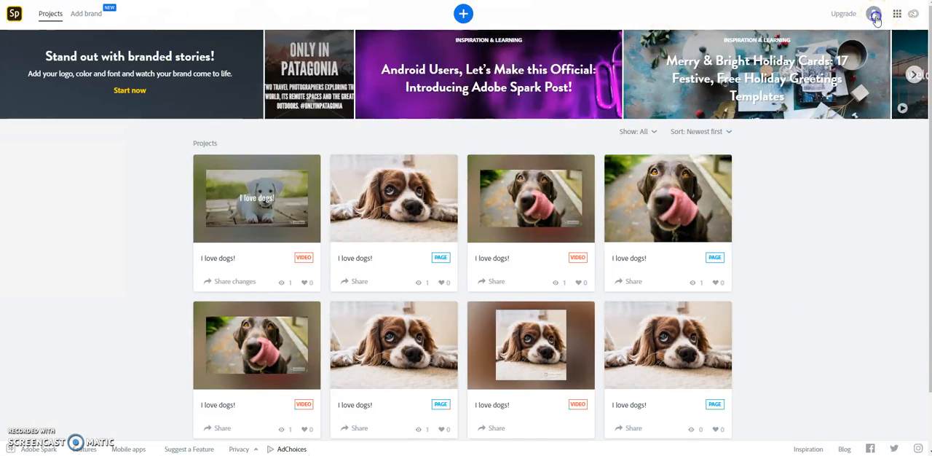
- Sign out of the current Adobe Spark account and open the school account sign-in for teachers and students
left_click(875, 16)
left_click(771, 163)
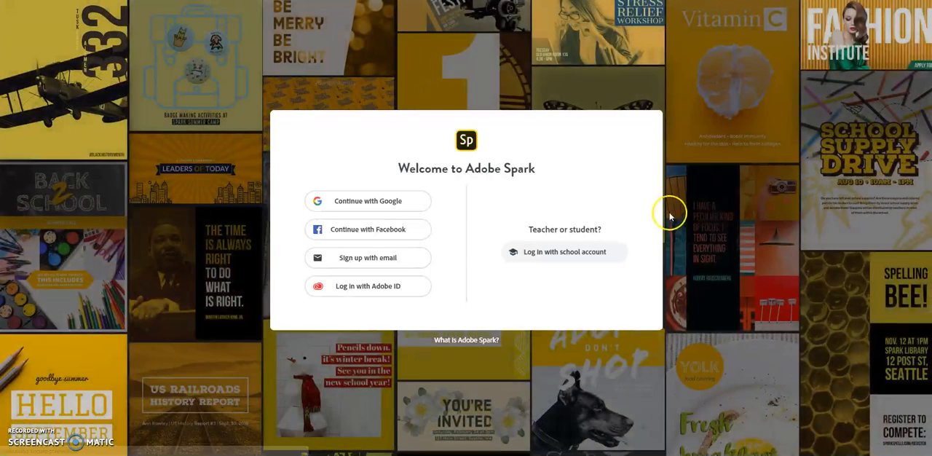
left_click(590, 257)
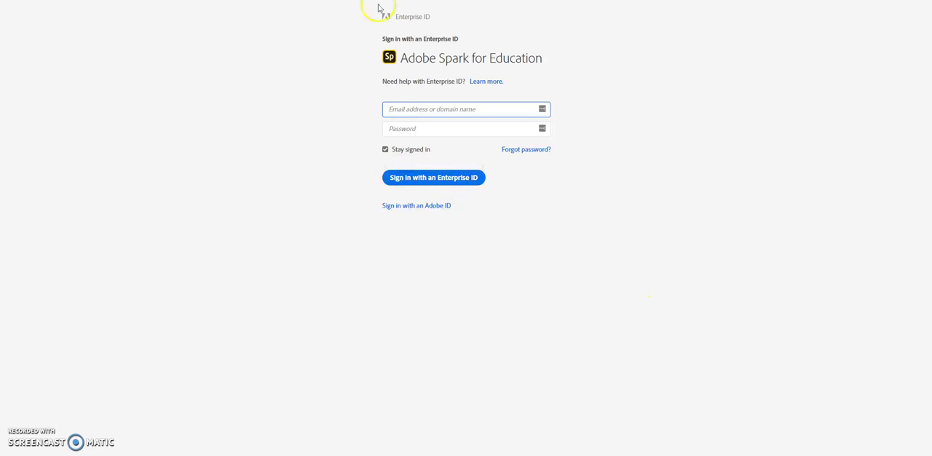
- Switch to the PSD EdTech tutorial page and examine the PSD-specific log in instructions, their video and the Tech Help and Educator's Guide links
left_click(790, 0)
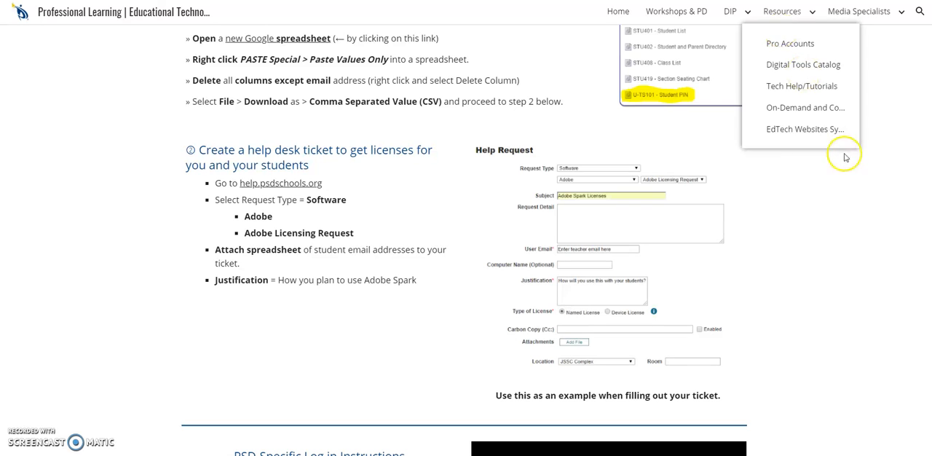
scroll(479, 235, "down", 4)
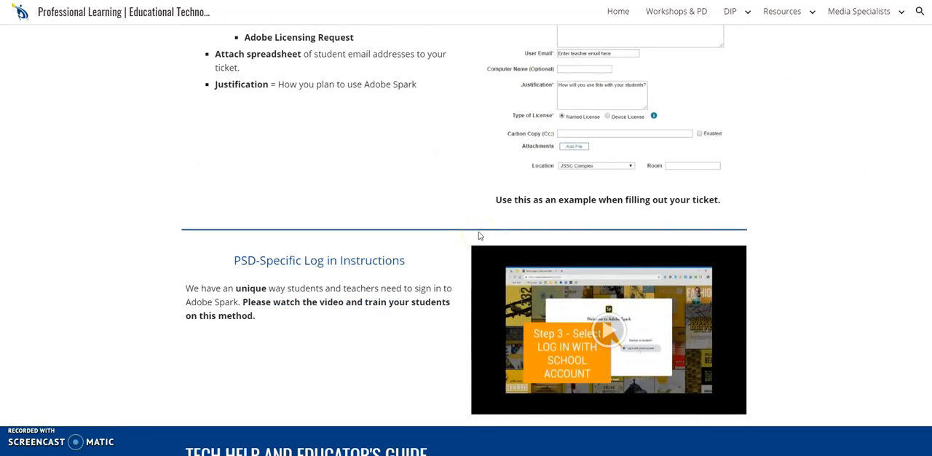
scroll(478, 234, "down", 1)
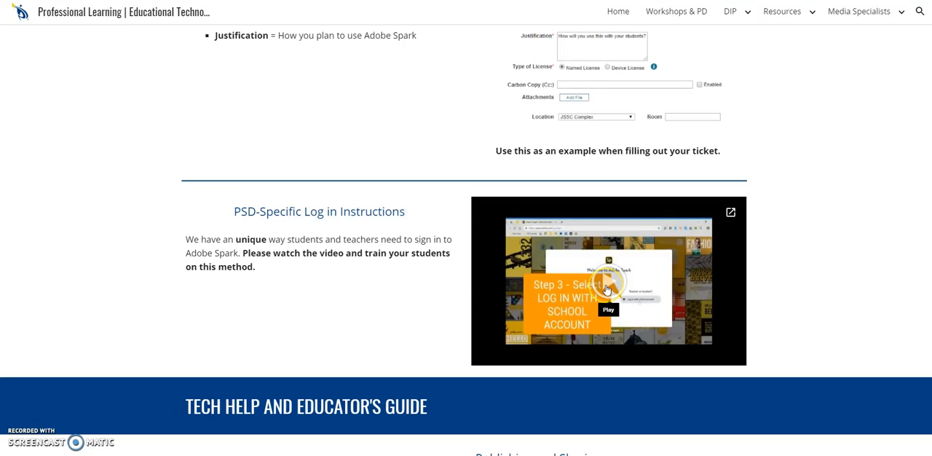
scroll(606, 289, "down", 1)
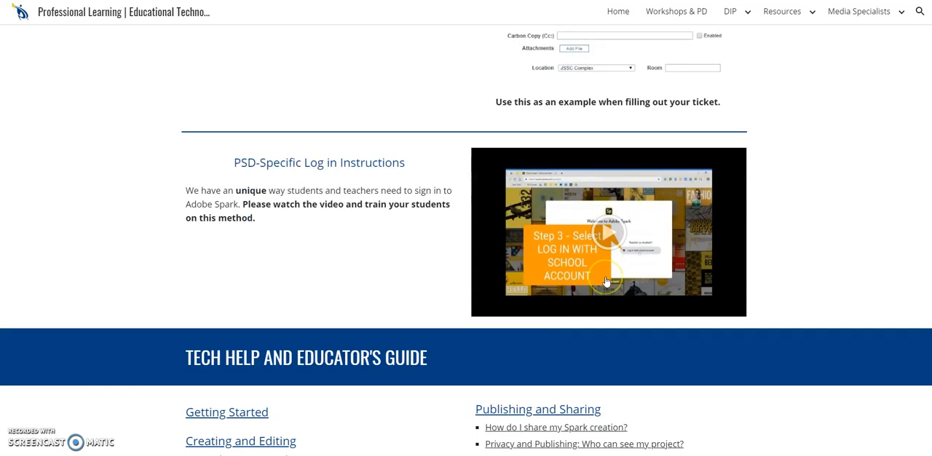
scroll(606, 284, "down", 2)
scroll(606, 281, "down", 1)
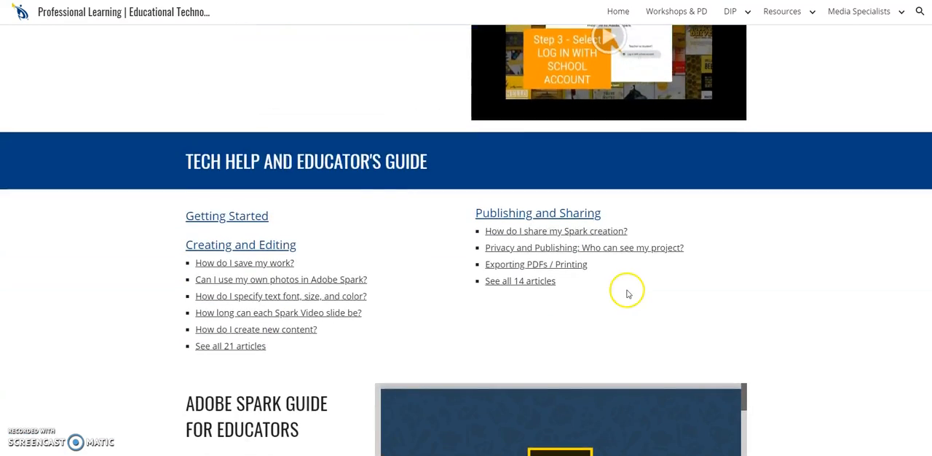
scroll(625, 291, "up", 5)
scroll(628, 301, "down", 3)
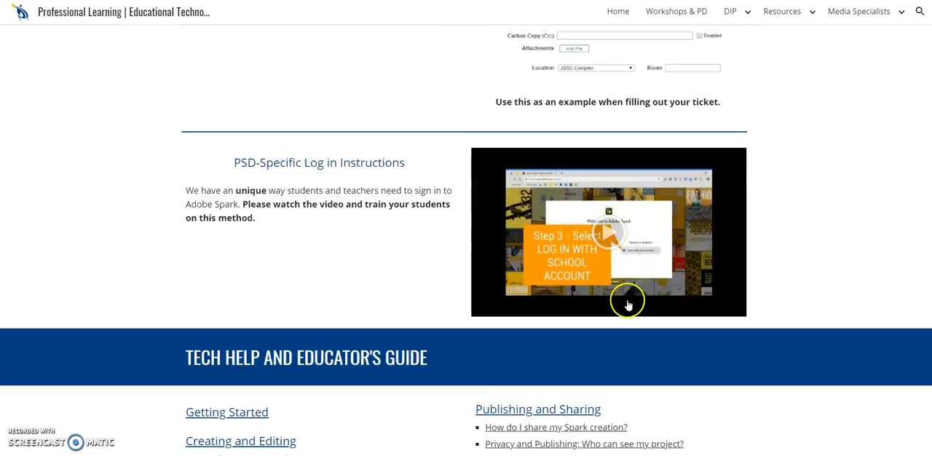
scroll(627, 292, "up", 2)
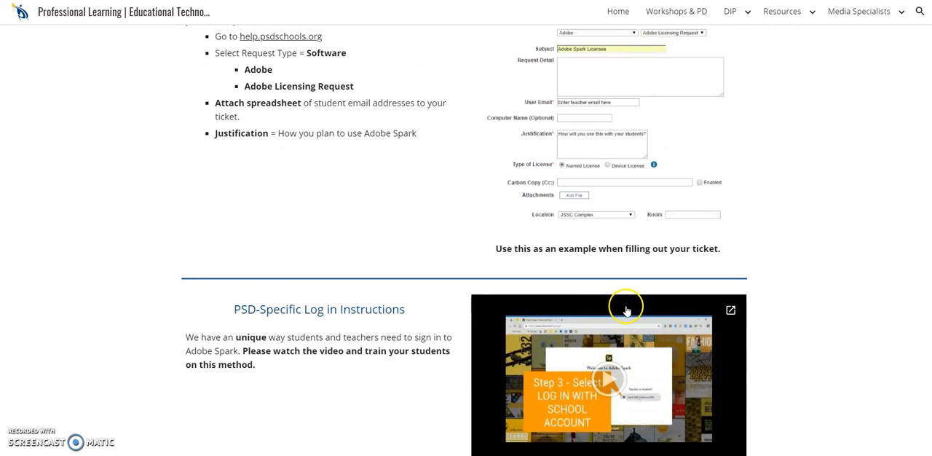
left_click(794, 363)
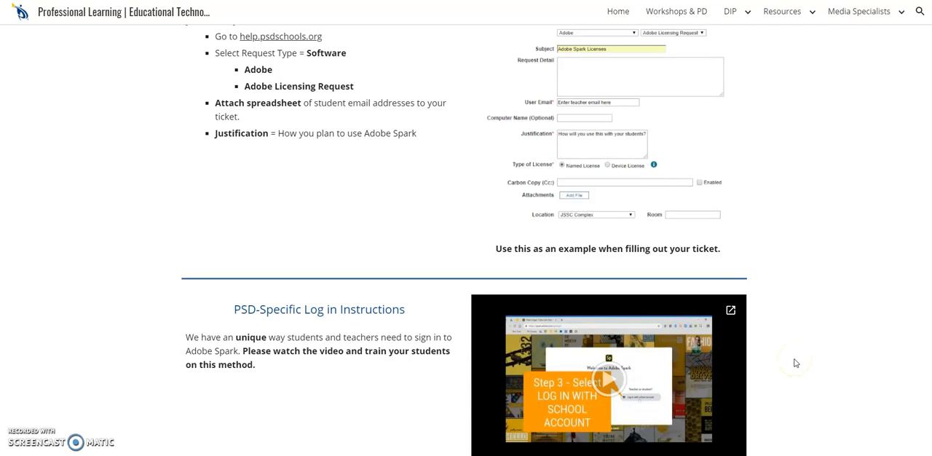